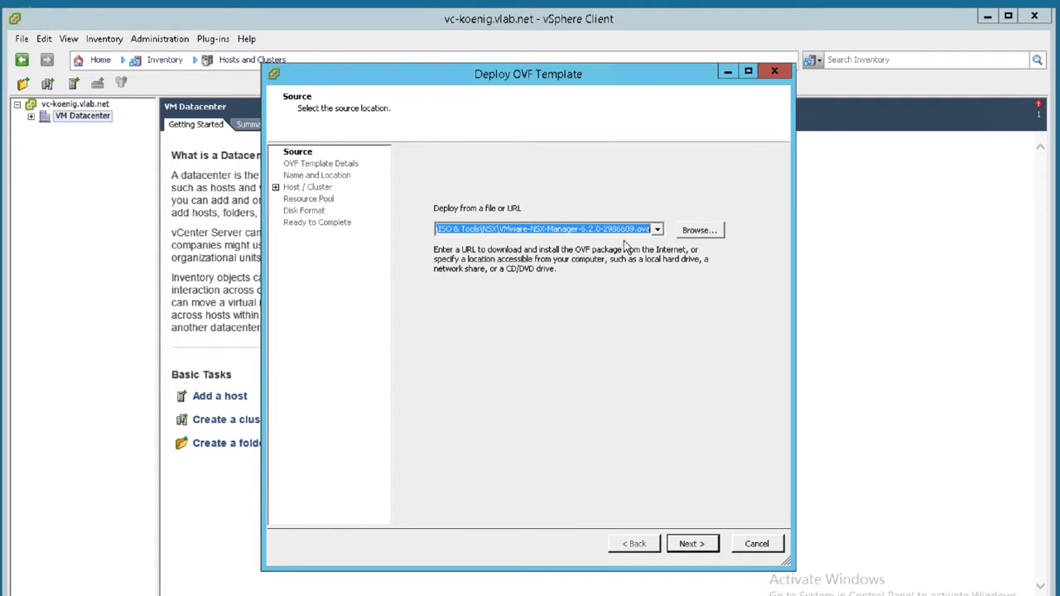
- Continue with the VMware-NSX-Manager-6.2.0-2986609 template as the deployment source and accept its end user license agreement
left_click(687, 542)
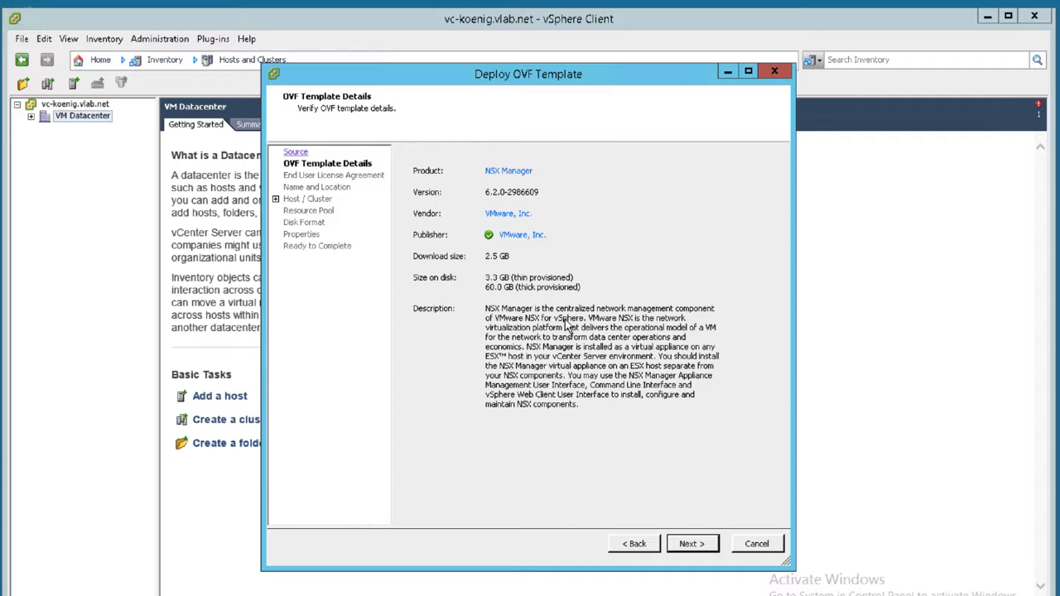
left_click(701, 546)
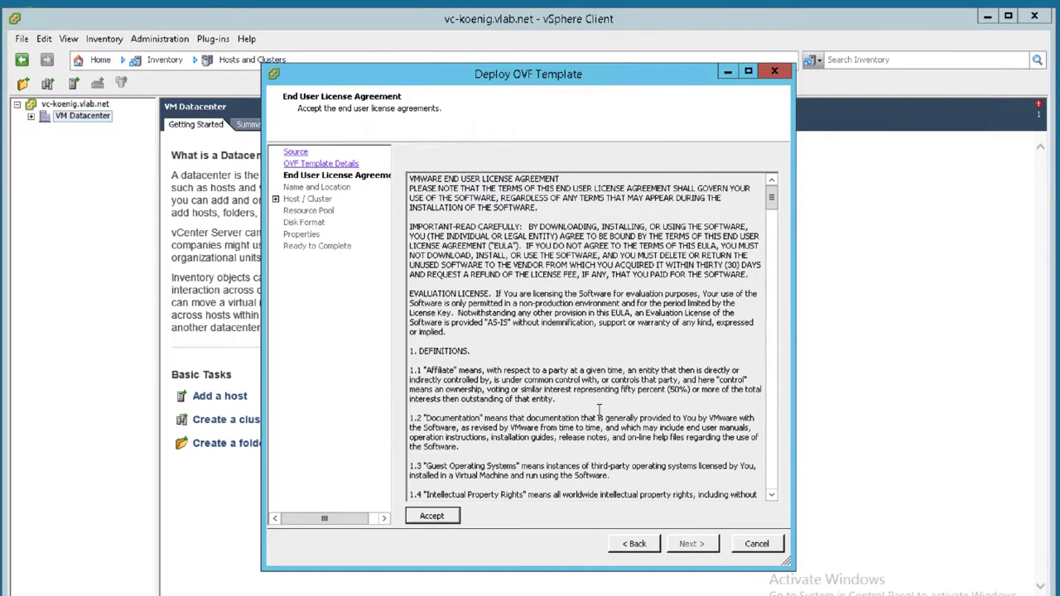
scroll(702, 476, "down", 3)
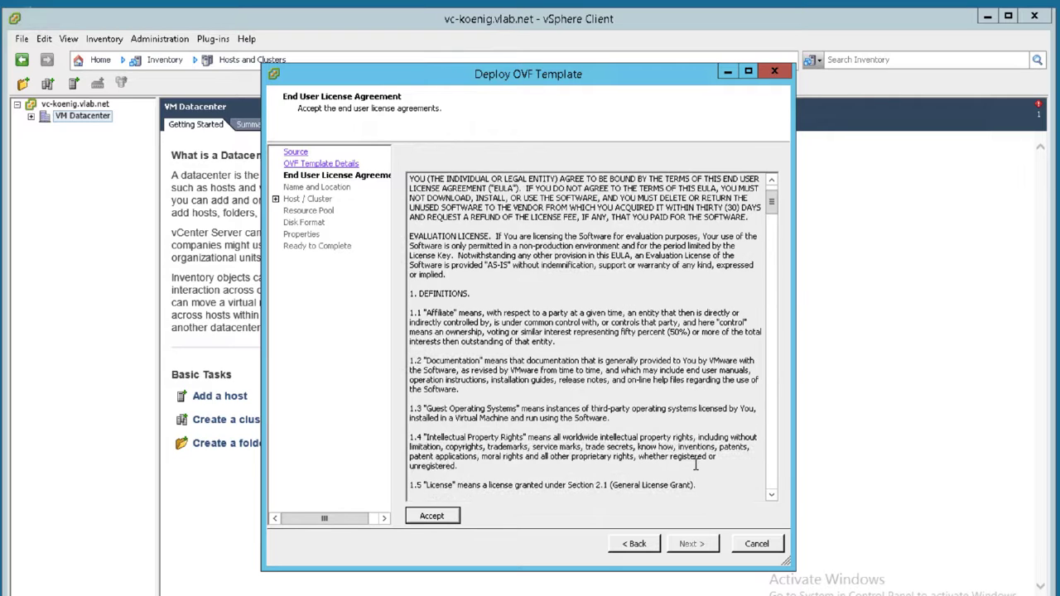
left_click(447, 516)
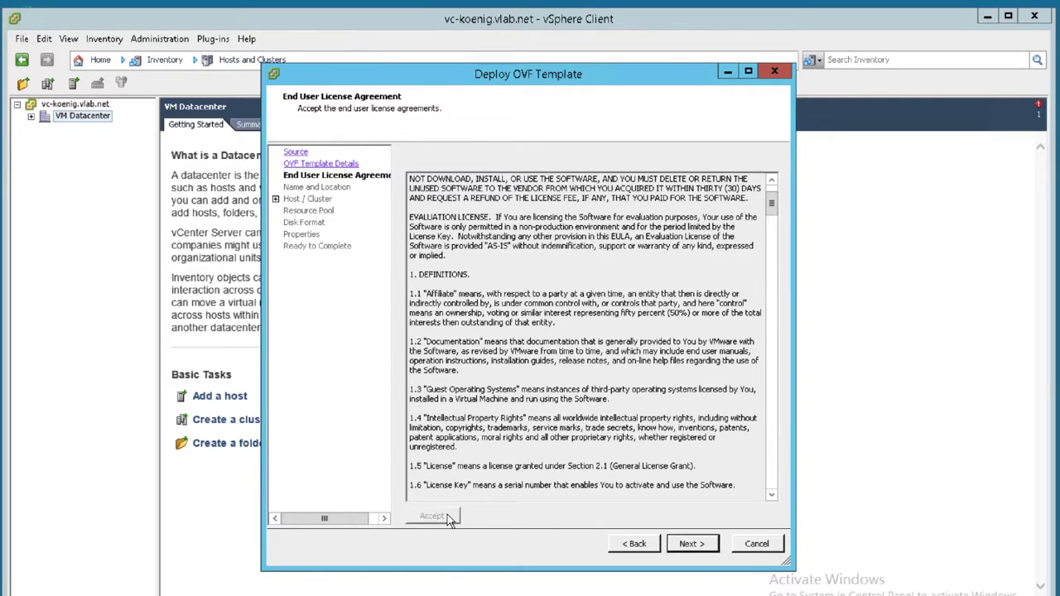
scroll(507, 397, "down", 3)
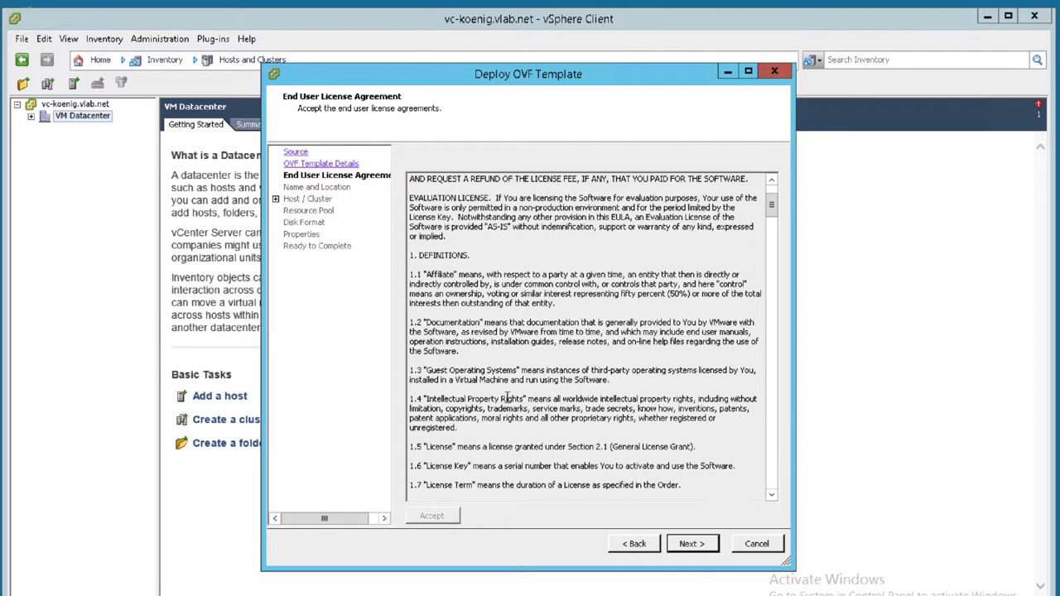
scroll(505, 397, "down", 2)
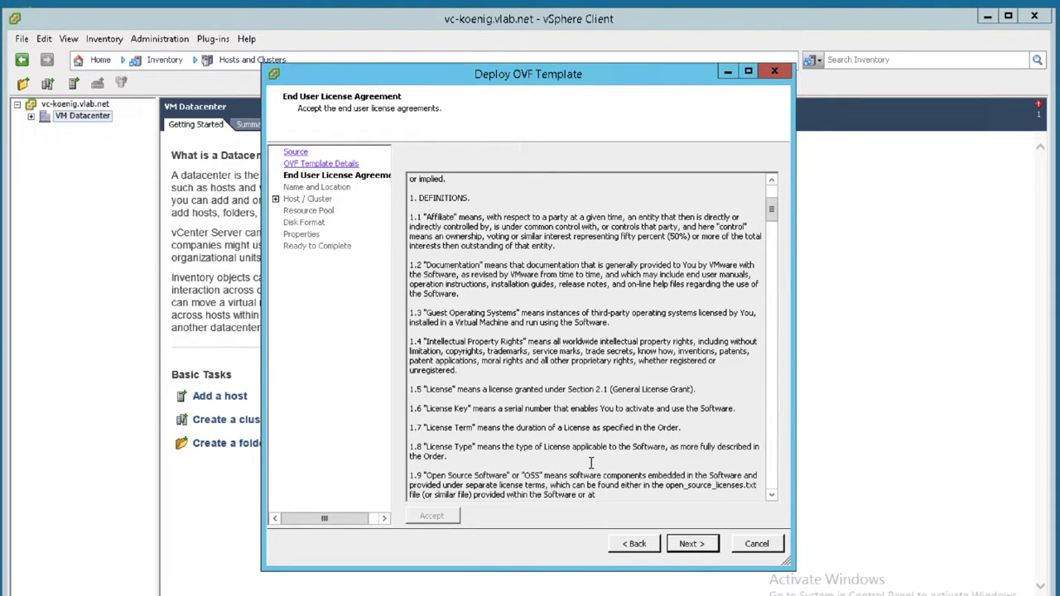
left_click(692, 544)
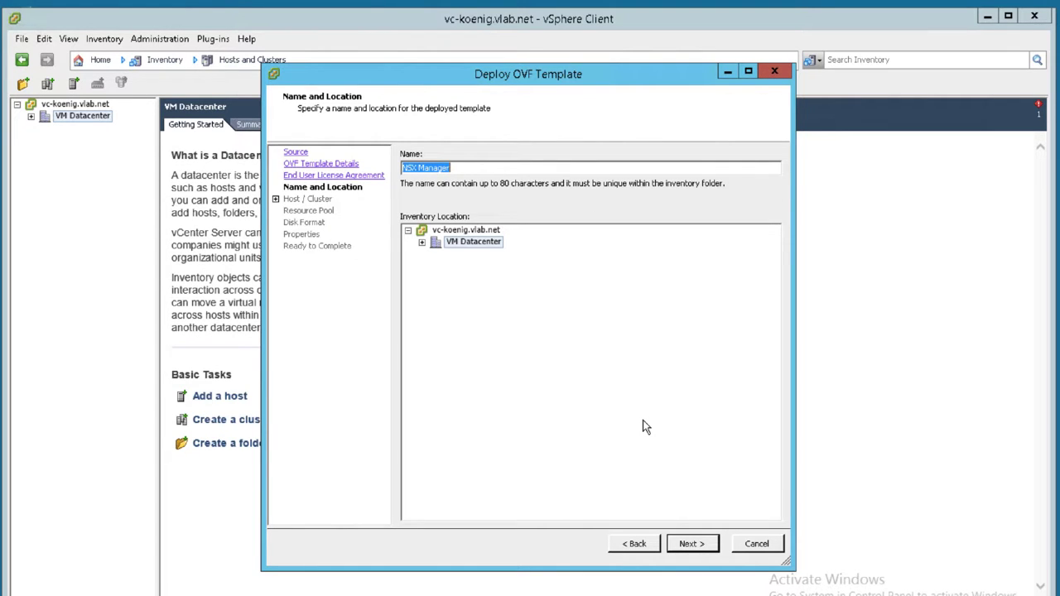
- Name the deployed template sb-nsx-01 and keep VM Datacenter as its inventory location
type("sb-nsx-01")
left_click(422, 245)
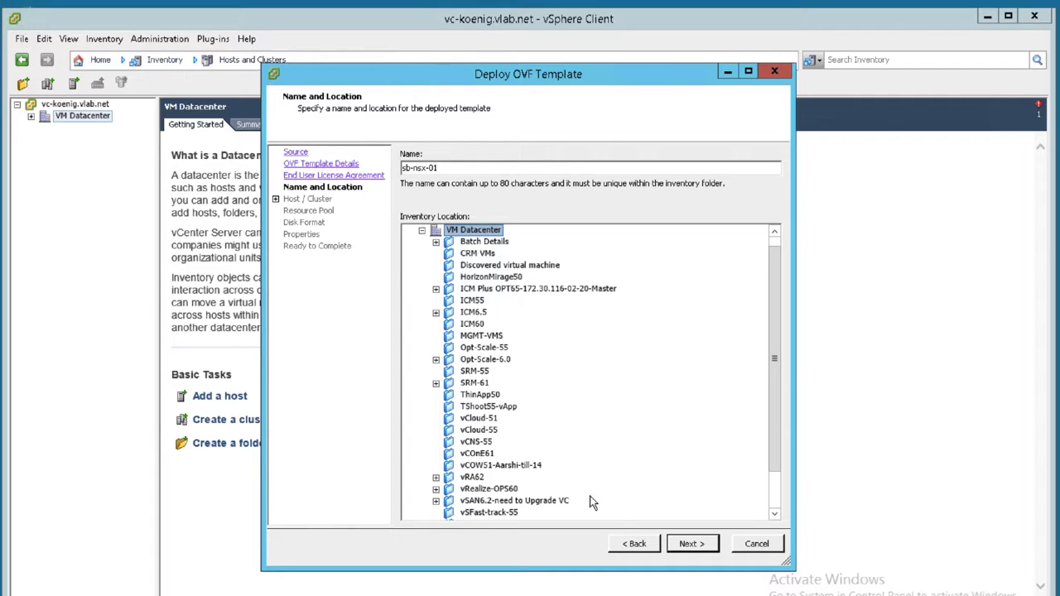
left_click(679, 545)
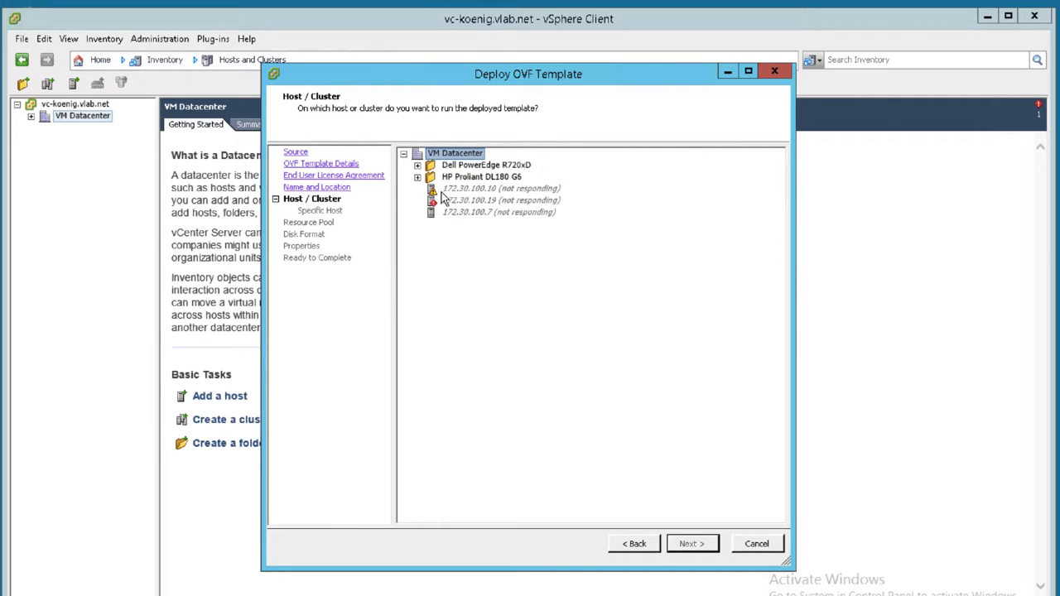
- Choose host 172.30.100.32 under Dell PowerEdge R720xD and its ICM65-172.30.10.134-32 Master resource pool for the deployment
left_click(417, 177)
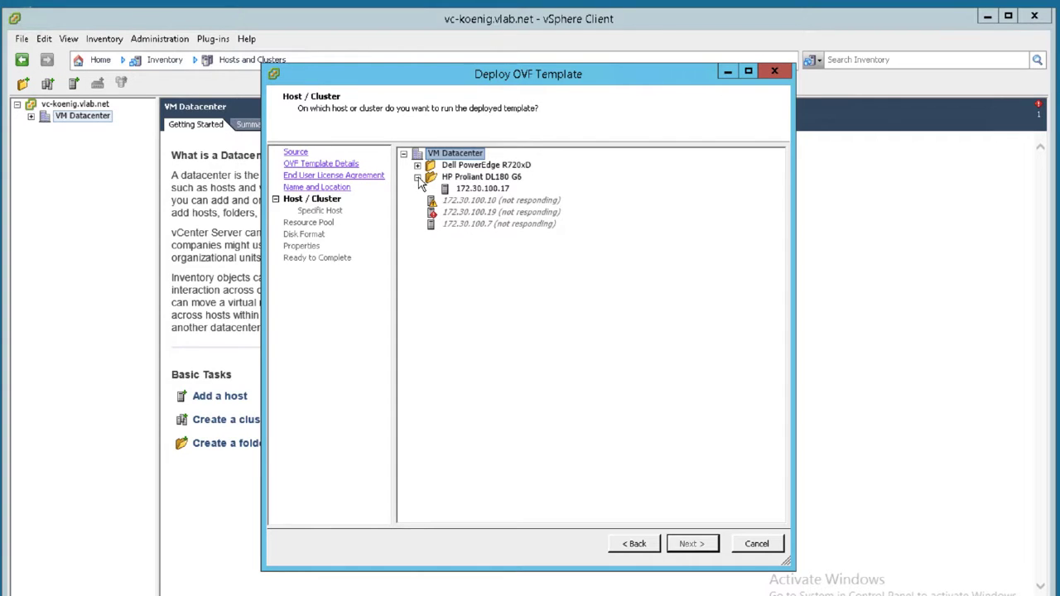
left_click(417, 176)
left_click(417, 165)
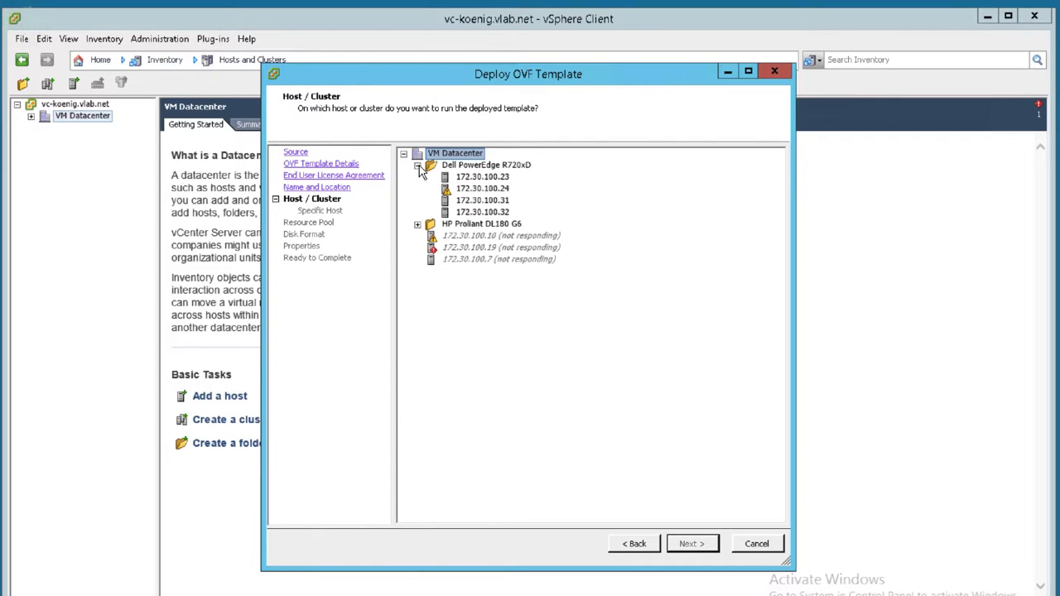
left_click(476, 217)
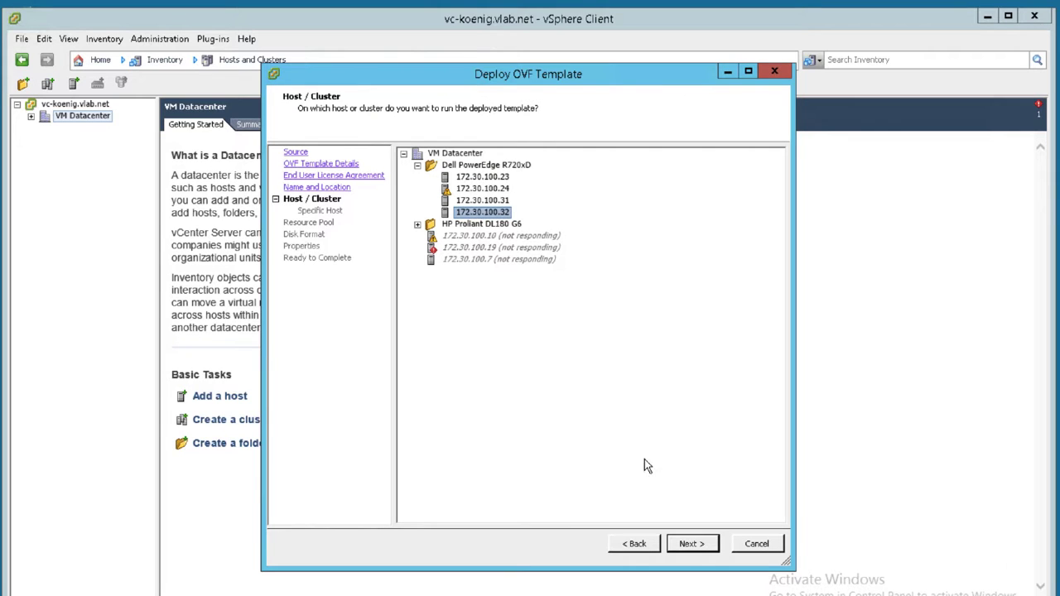
left_click(690, 547)
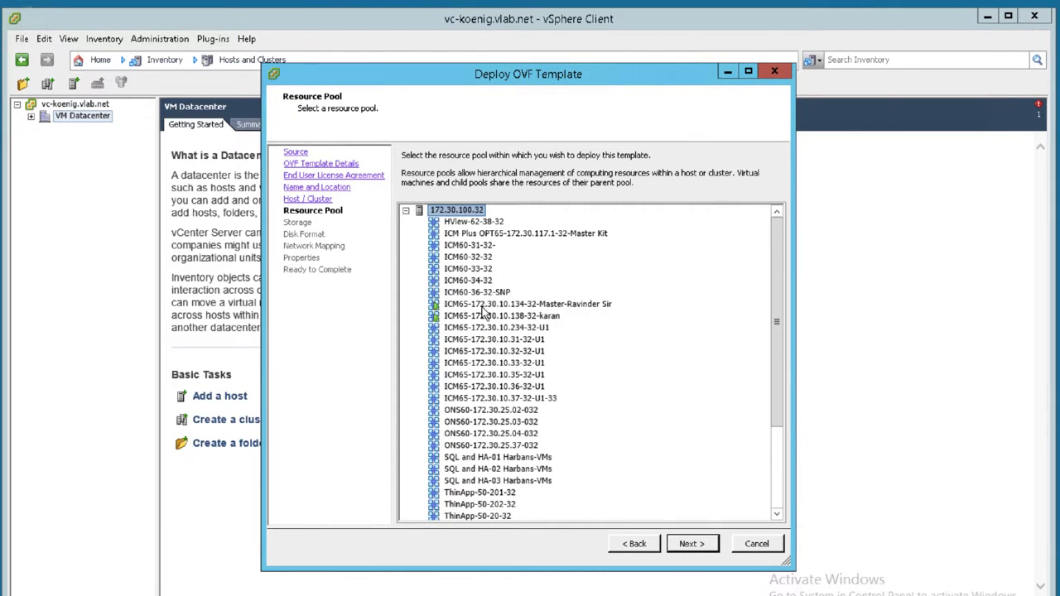
left_click(481, 305)
left_click(699, 544)
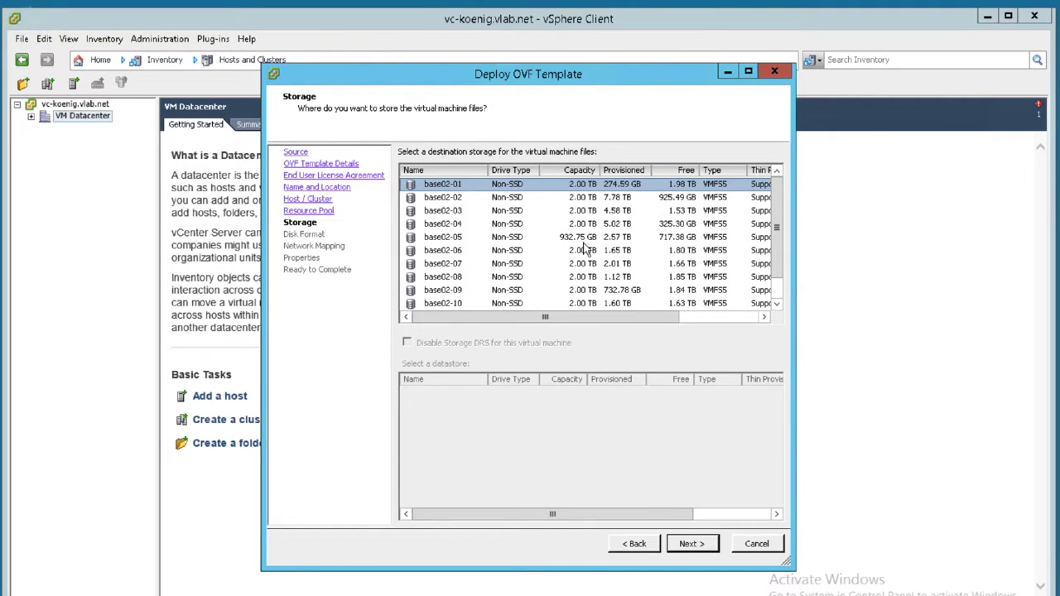
- Store the virtual machine files on datastore base02-08 using the Thin Provision disk format
left_click(675, 214)
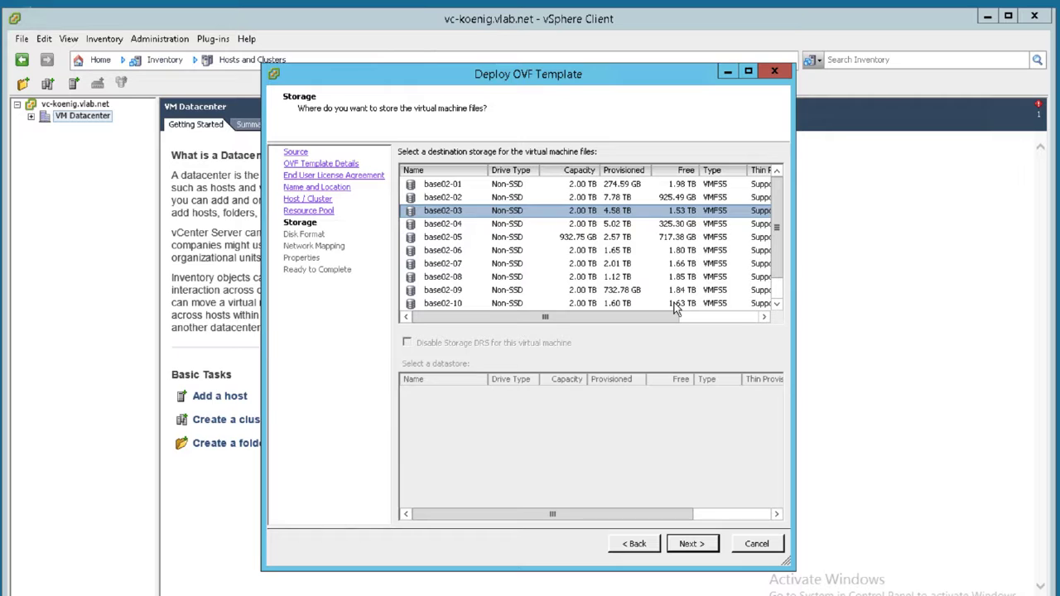
scroll(675, 308, "down", 1)
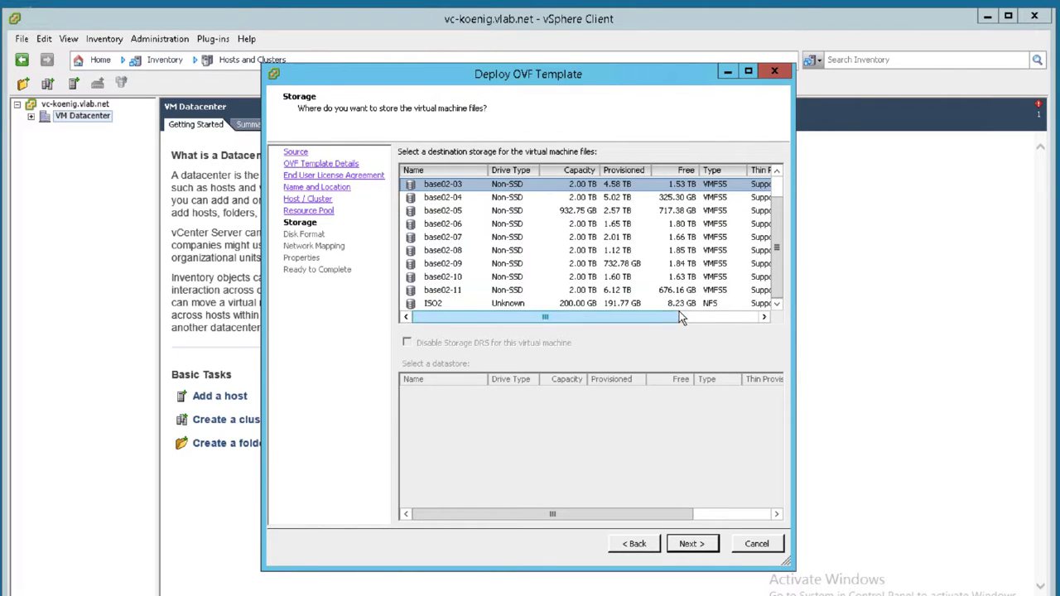
left_click(672, 250)
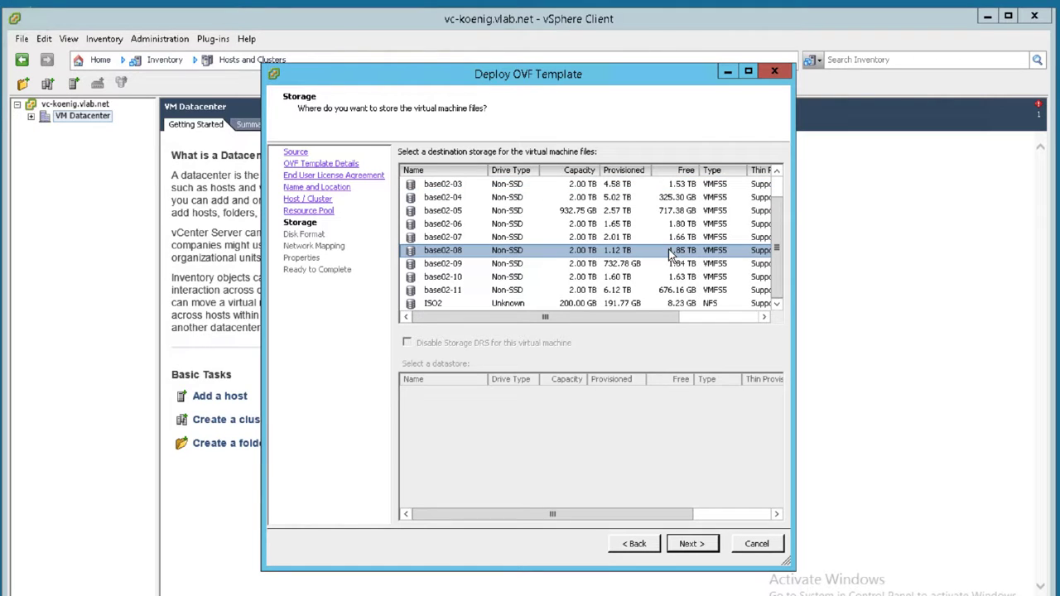
left_click(694, 543)
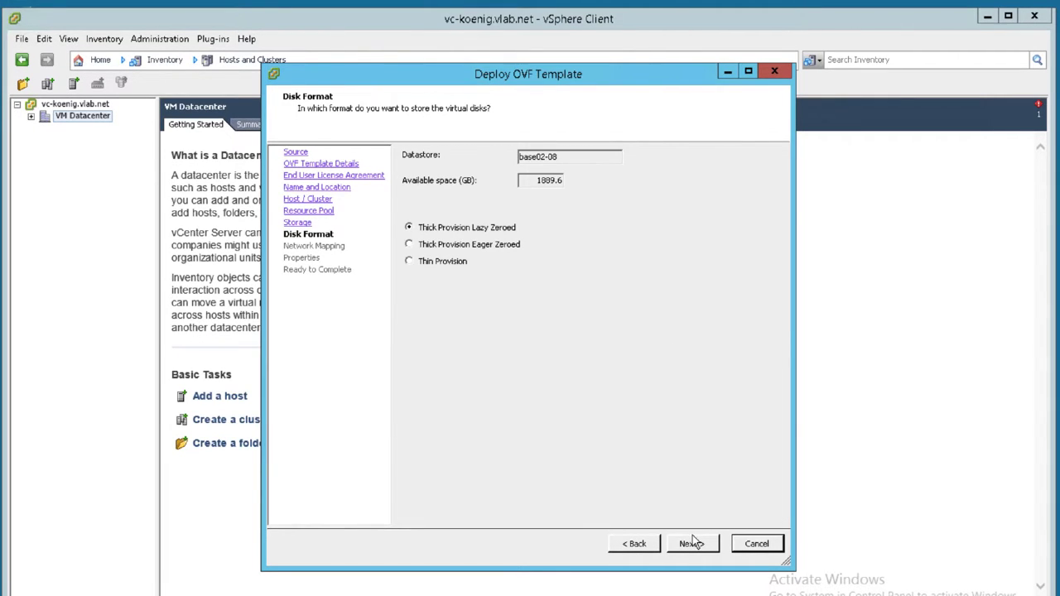
left_click(431, 262)
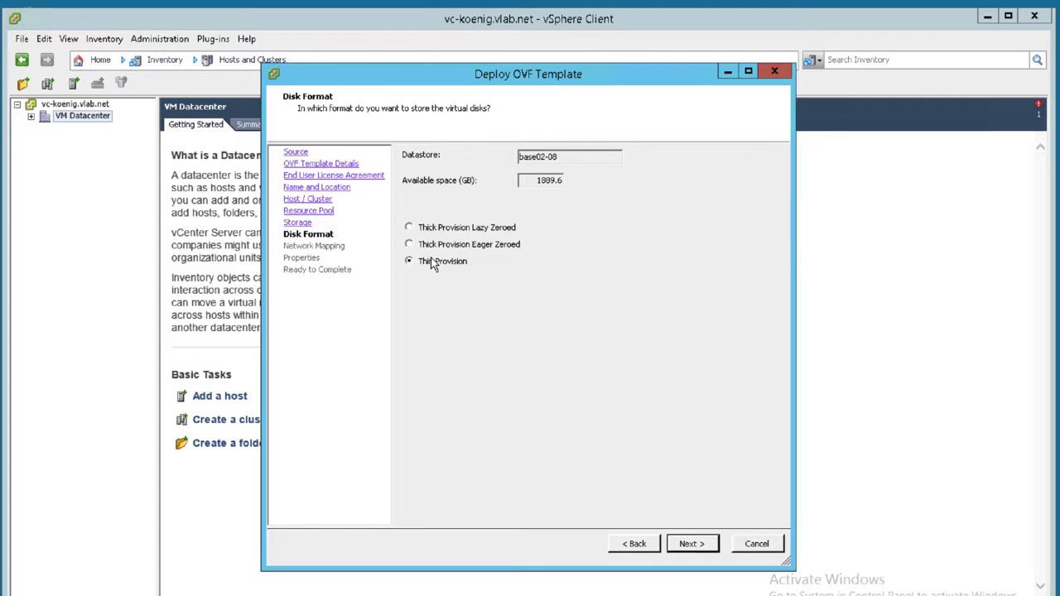
left_click(693, 546)
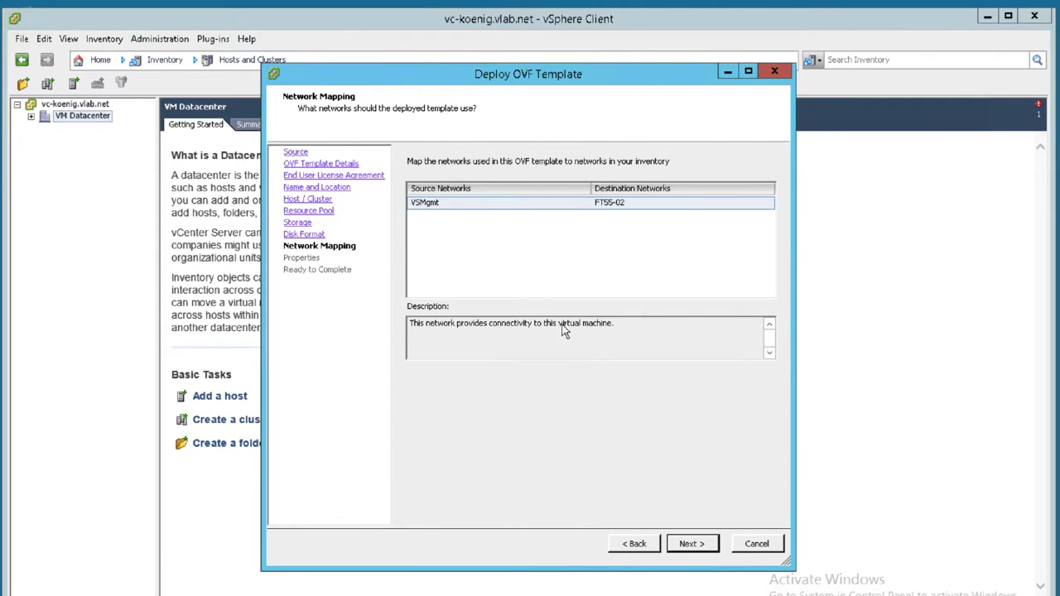
- Map the VSMgmt source network to the ICM6.5-03-Mgmt destination network
left_click(616, 208)
left_click(626, 208)
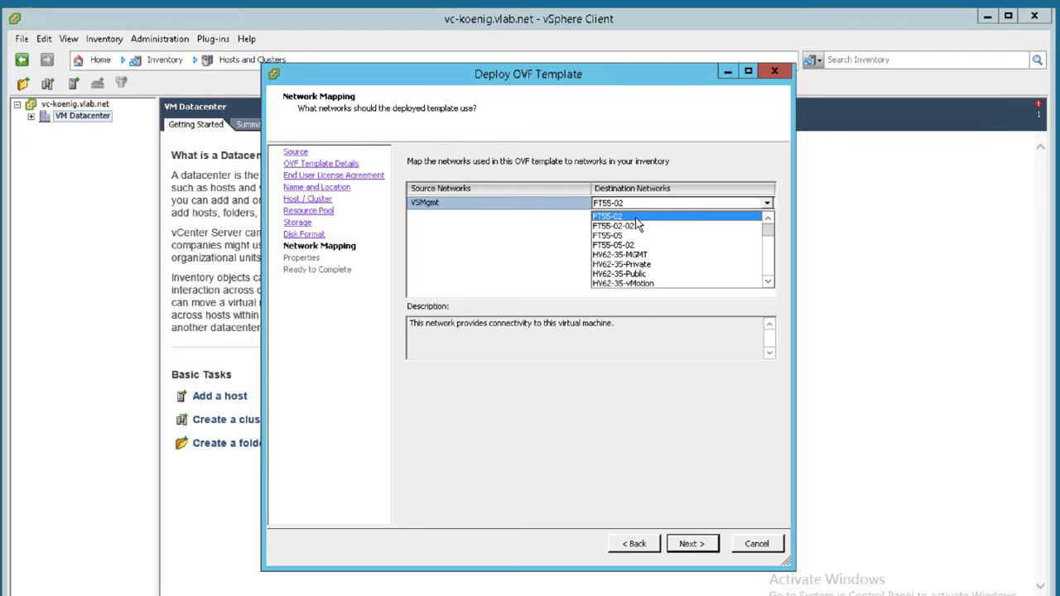
scroll(636, 222, "down", 1)
scroll(635, 223, "down", 6)
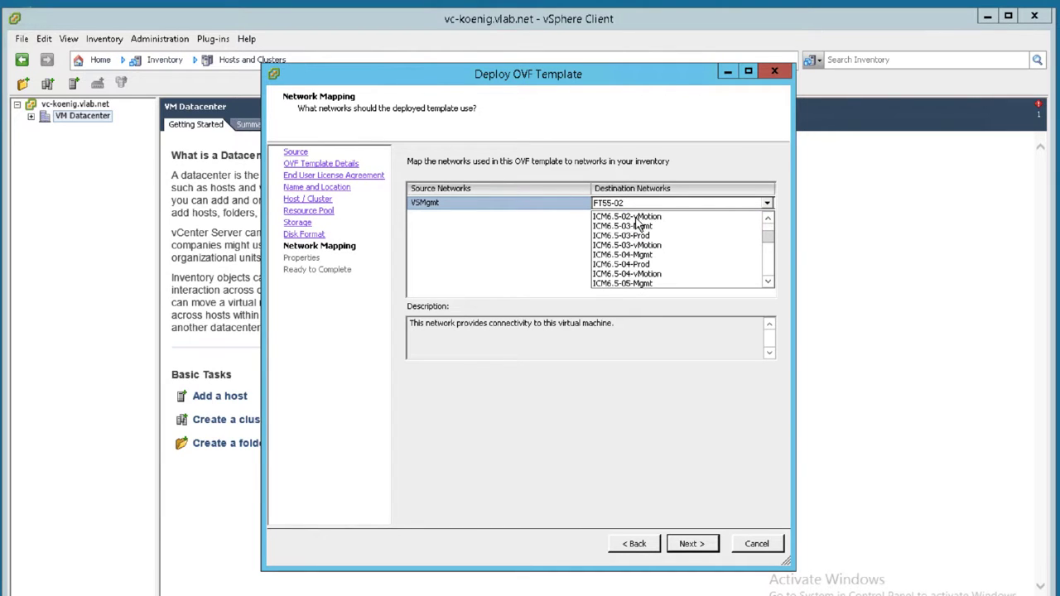
scroll(636, 224, "up", 3)
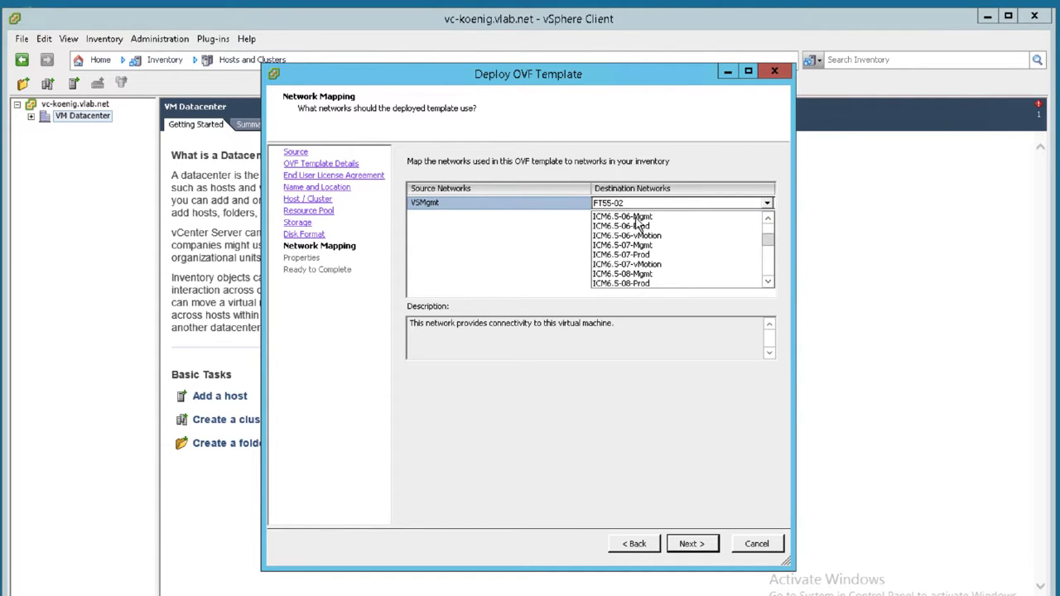
scroll(637, 223, "up", 1)
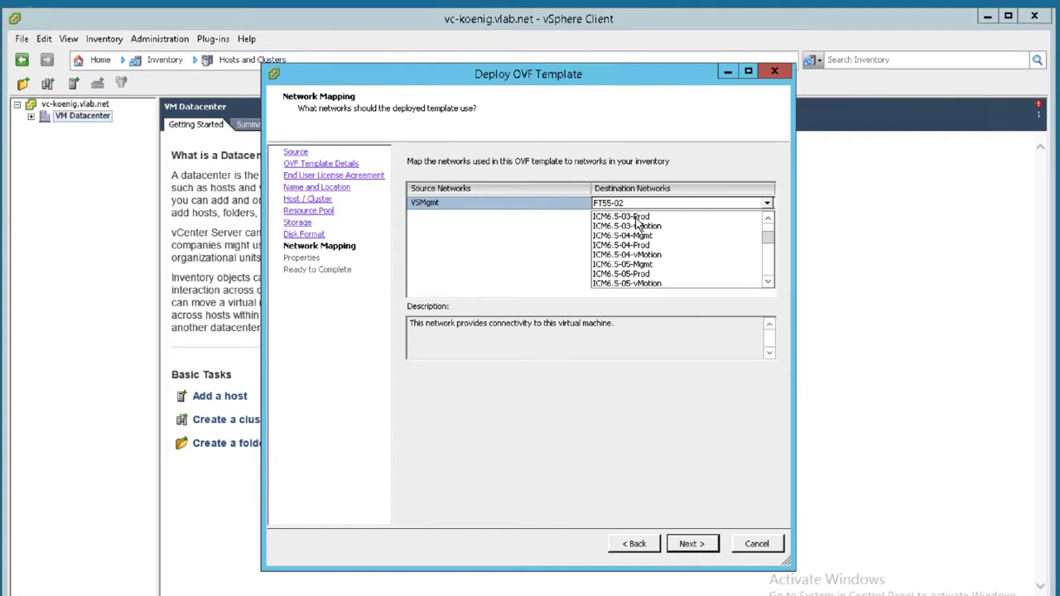
scroll(636, 223, "up", 1)
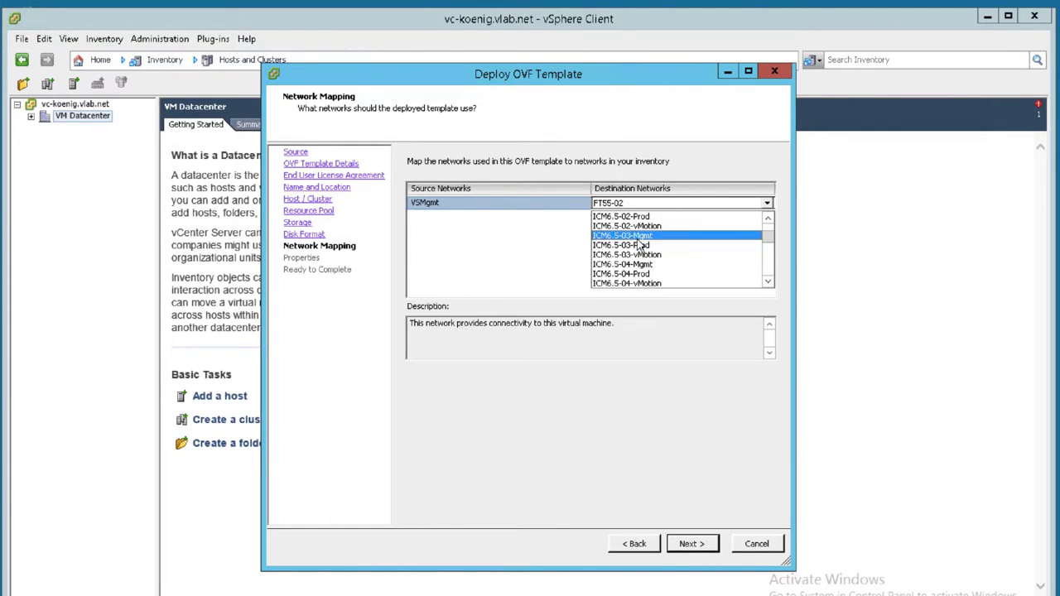
left_click(638, 236)
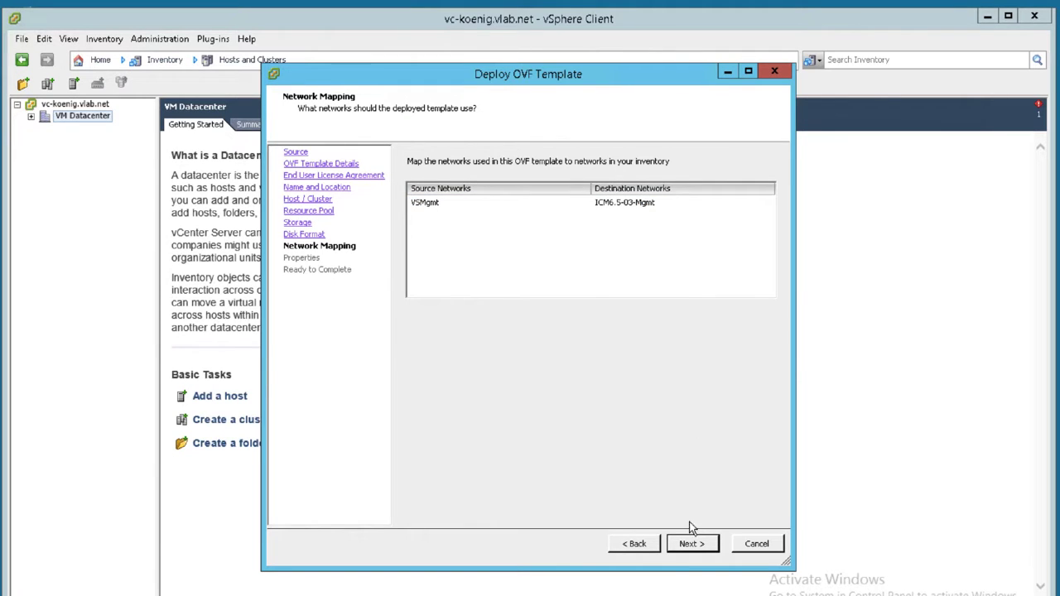
left_click(692, 543)
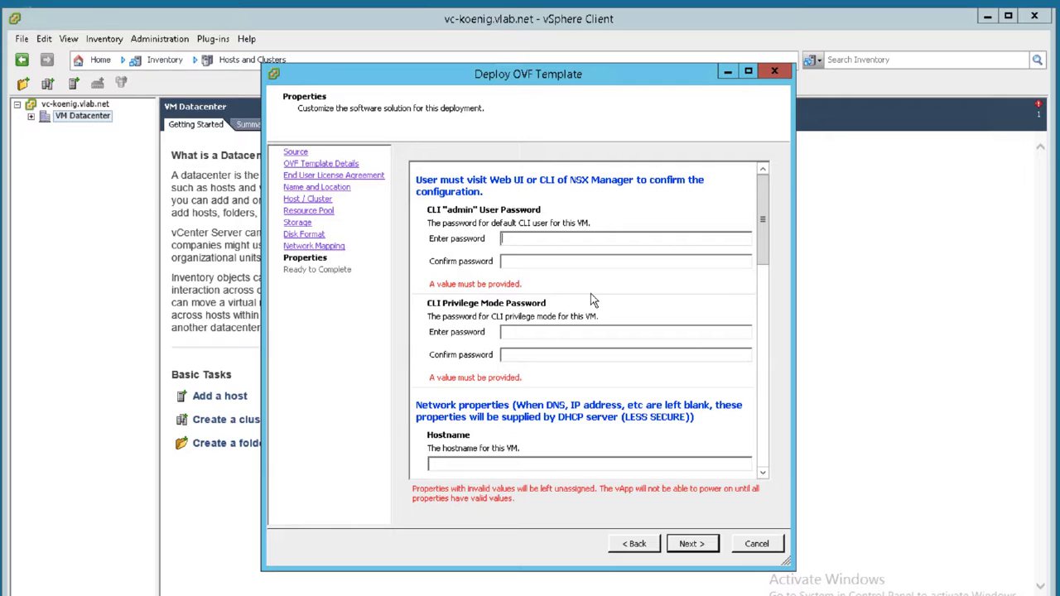
- Enter and confirm the CLI "admin" user password and the CLI privilege mode password
type("******")
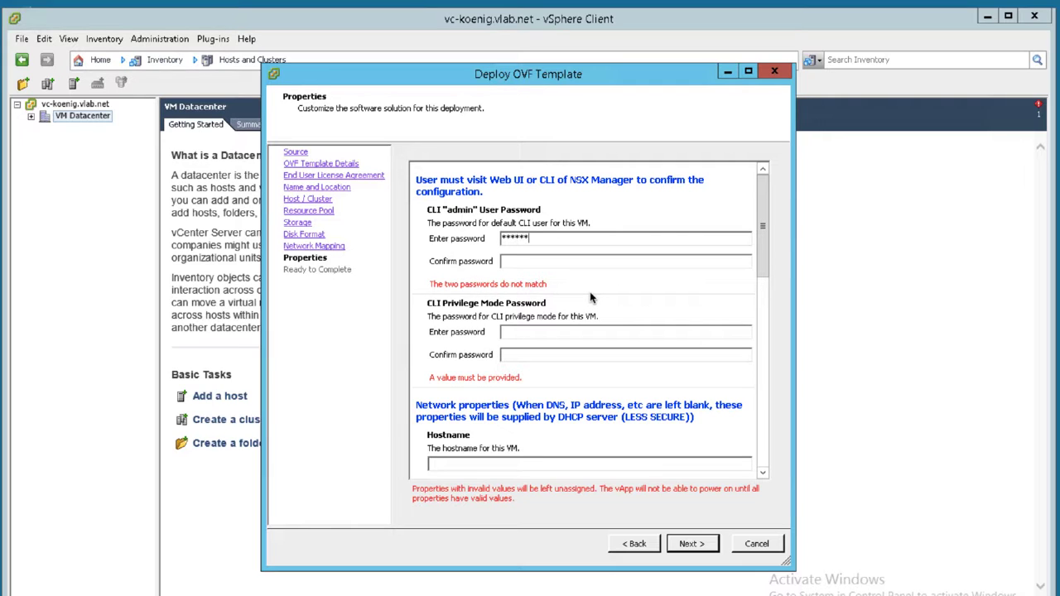
type("**********")
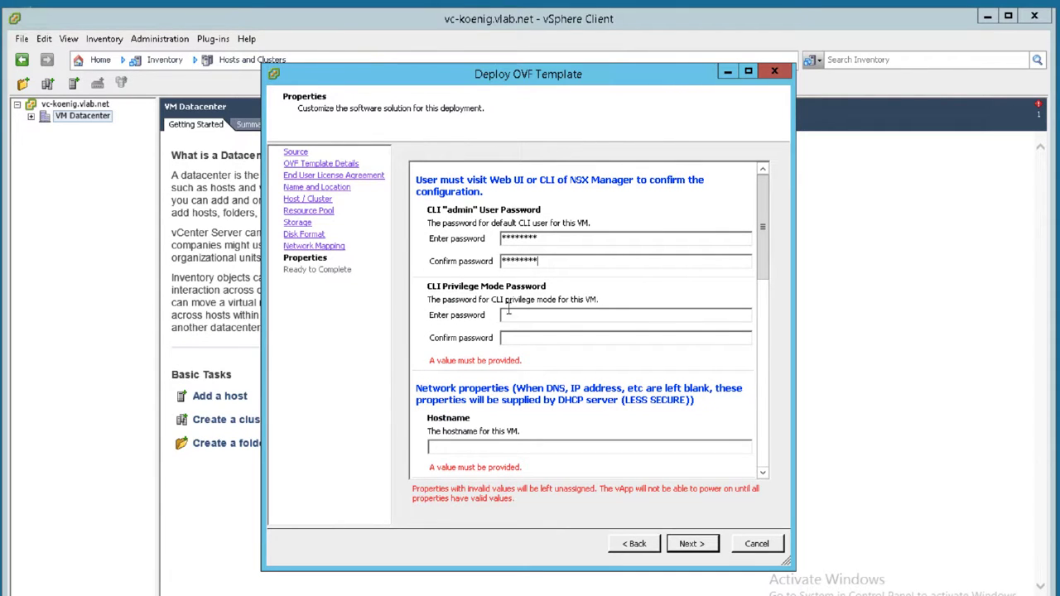
type("**")
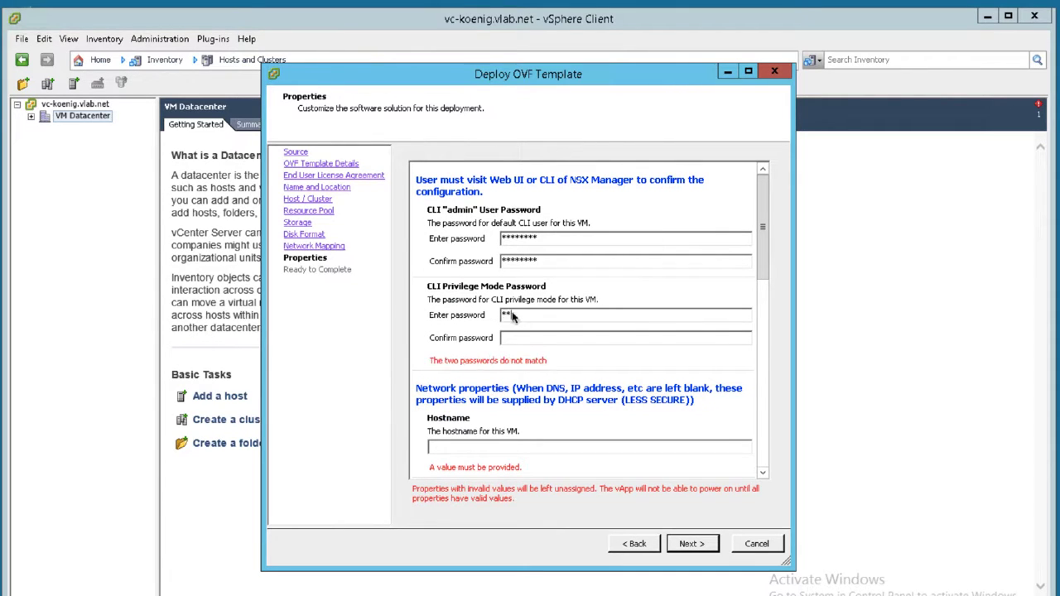
type("*****")
type("*****")
type("*")
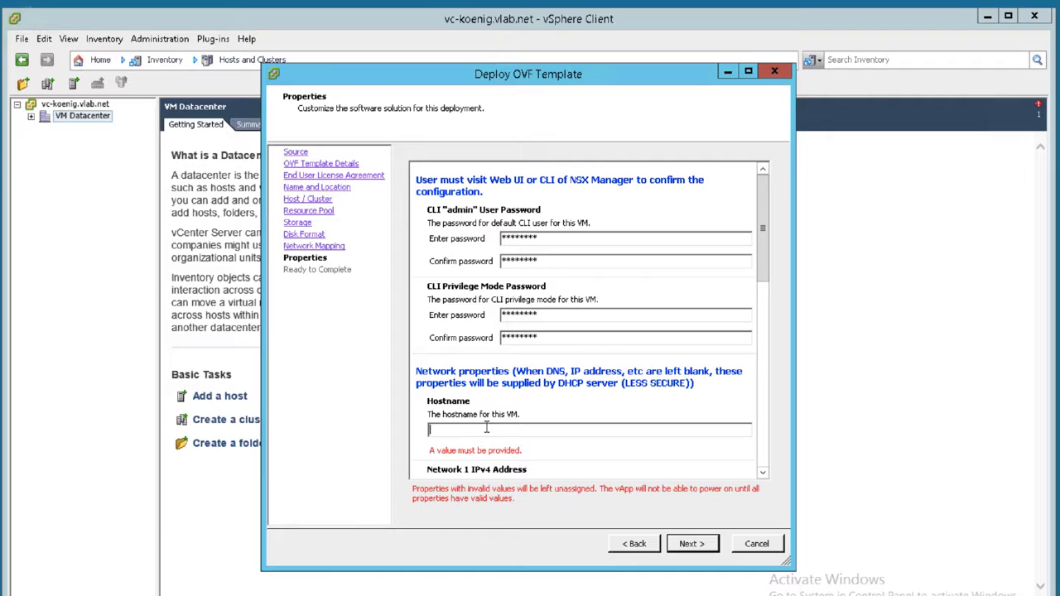
- Set the VM's hostname to sb-nsx-01.vclass.local in the network properties
type("nsx")
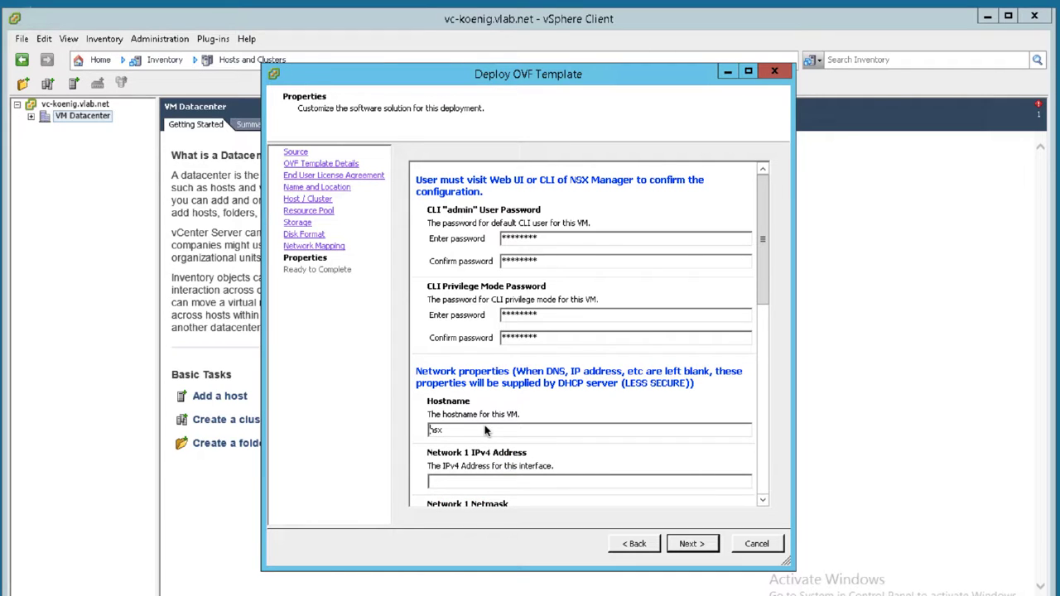
type("sb-")
type("-01")
type(".")
type("vla")
type("ss.local")
key("Tab")
- Configure Network 1 with IPv4 address 172.20.10.99, netmask 255.255.255.0 and default IPv4 gateway 172.20.10.10
type("172.20.10.99")
left_click_drag(764, 263, 764, 301)
left_click(517, 429)
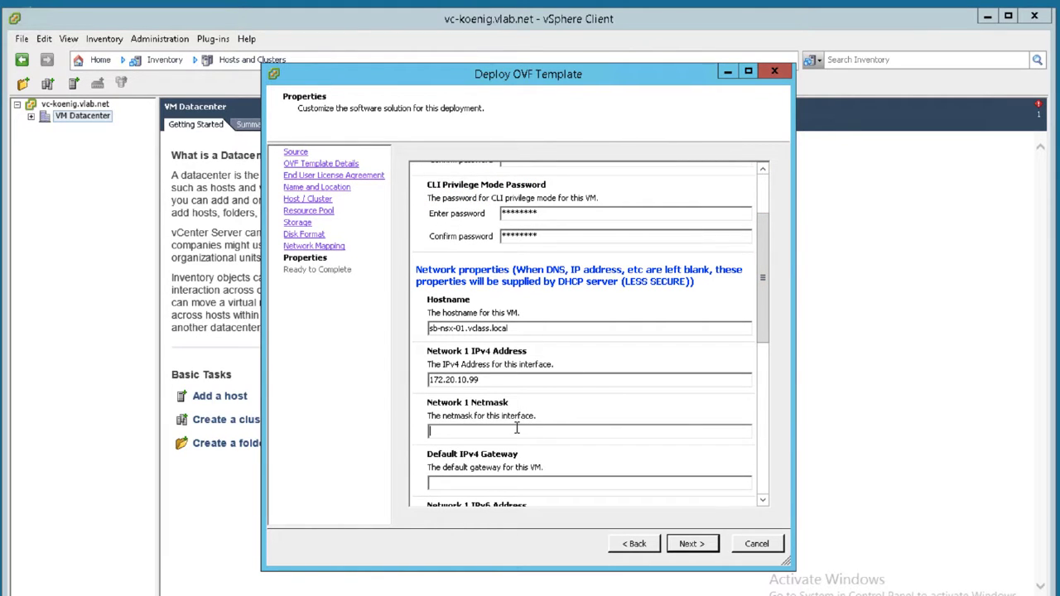
type("255.255.255.0")
left_click(493, 482)
type("172.20.10.10")
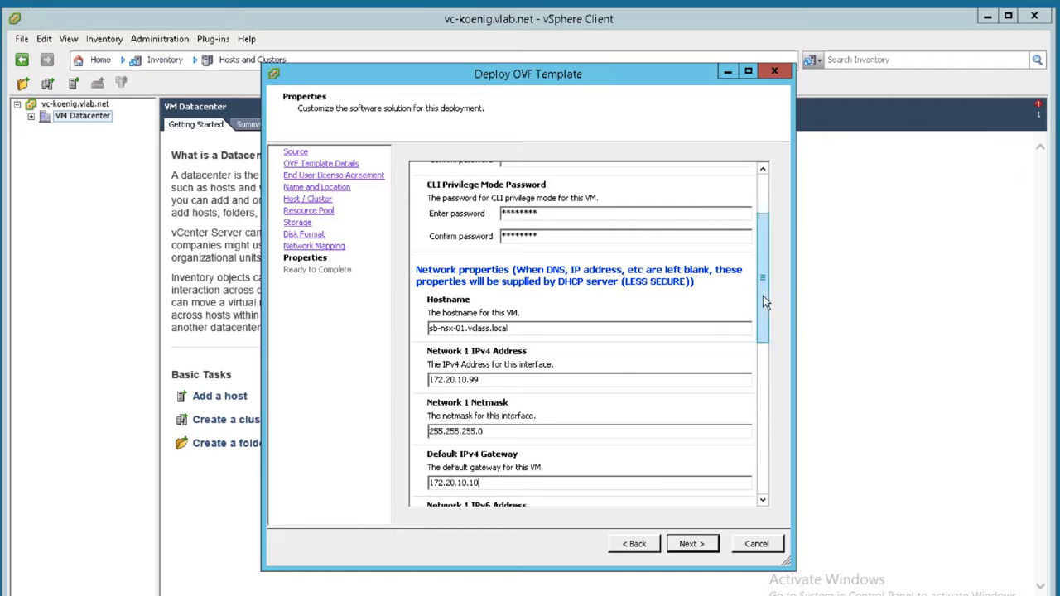
- Set the DNS server list to 172.20.10.10
left_click_drag(762, 296, 747, 447)
left_click(461, 408)
type("172.20.10.10")
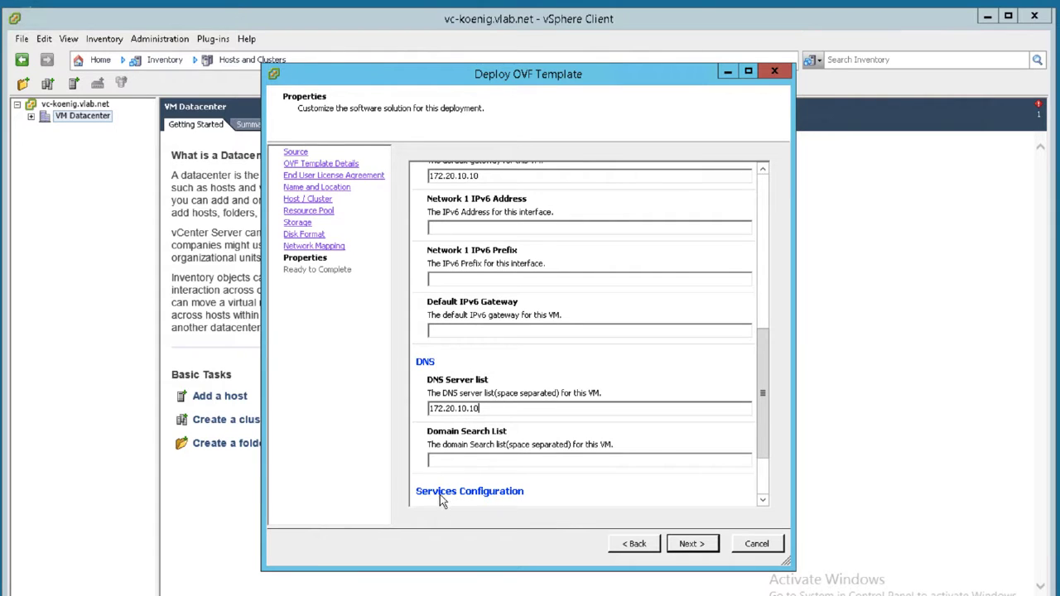
- Set the DNS domain search list to vclass.local in the deployment properties
left_click(477, 461)
type("Vclass.local")
left_click_drag(760, 393, 759, 241)
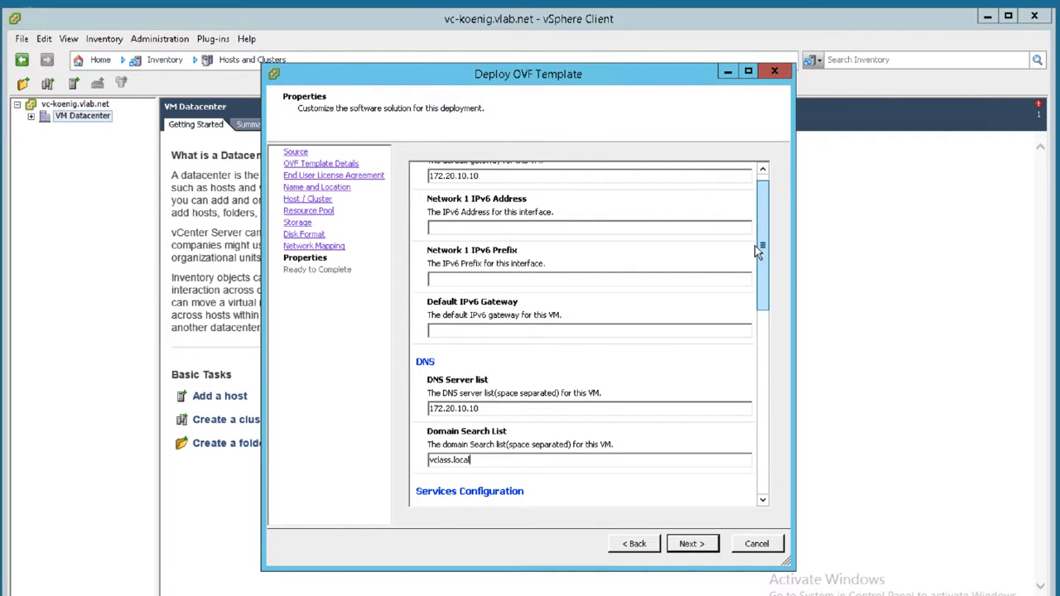
- Accept the summarized deployment settings, deploy sb-nsx-01 and dismiss the completion notice
left_click(702, 550)
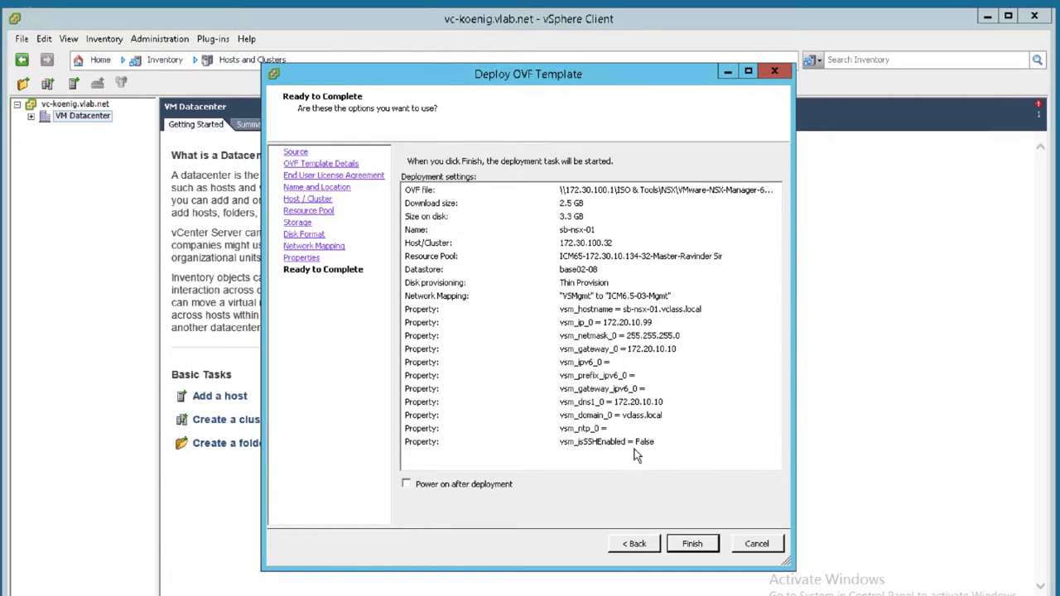
left_click(691, 544)
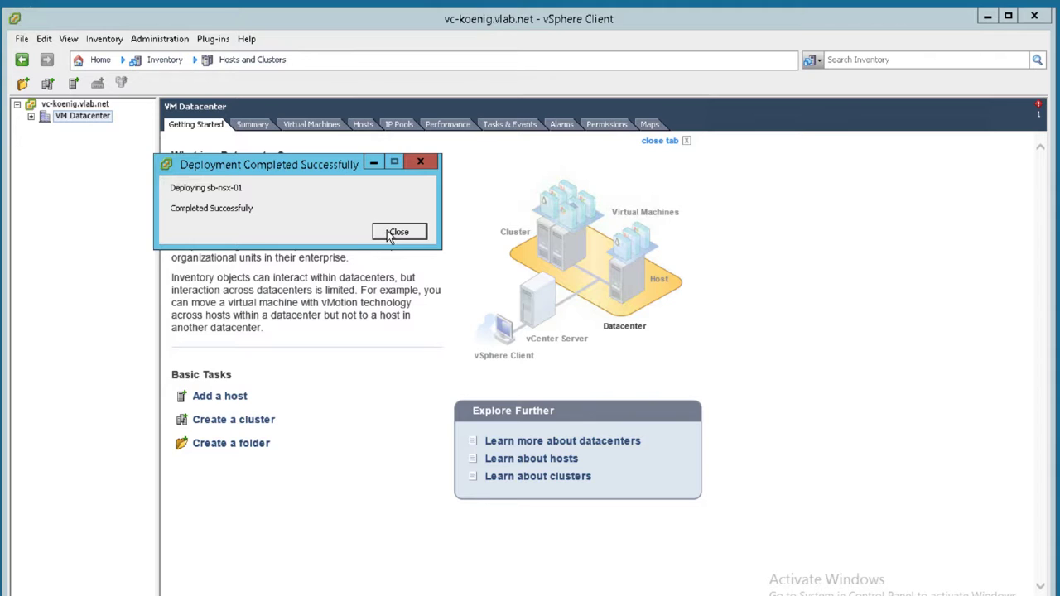
left_click(396, 232)
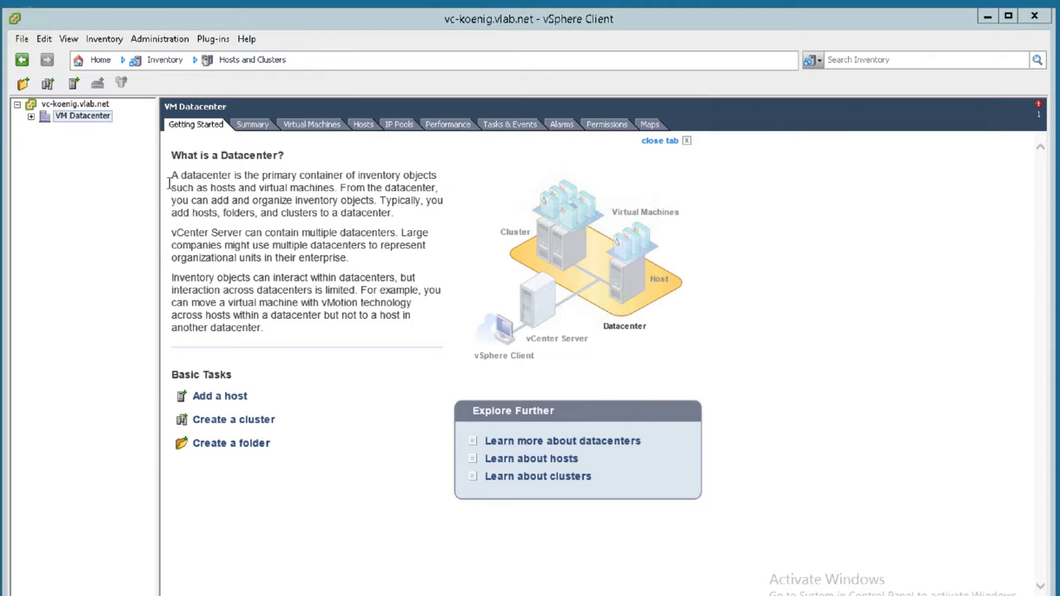
- Expand the Dell PowerEdge folder under VM Datacenter, select sb-nsx-01 on host 172.30.100.32, and widen the inventory tree
left_click(31, 117)
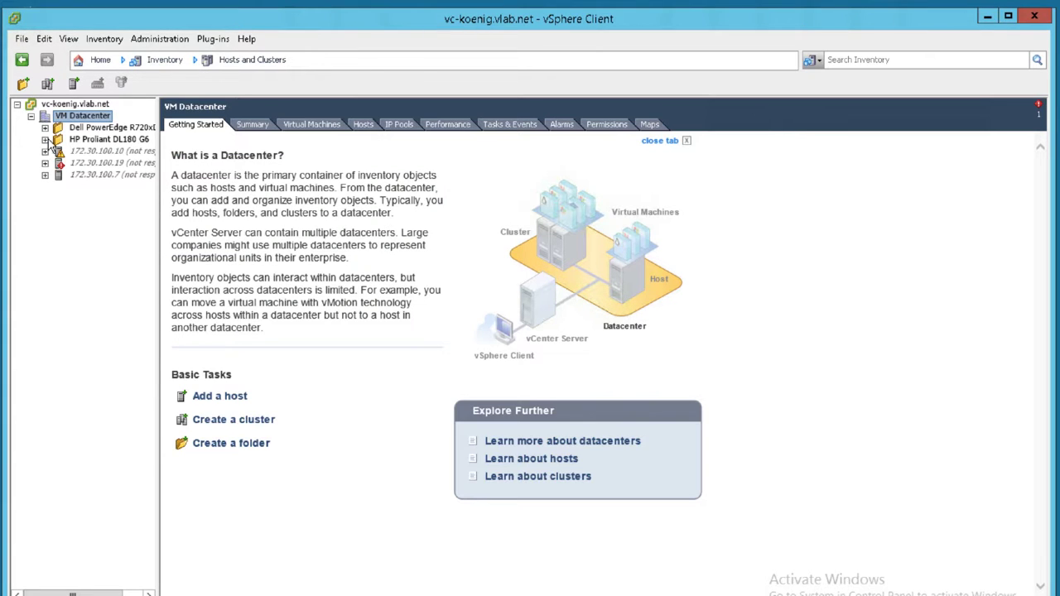
left_click(45, 139)
left_click(45, 139)
left_click(45, 127)
left_click(59, 175)
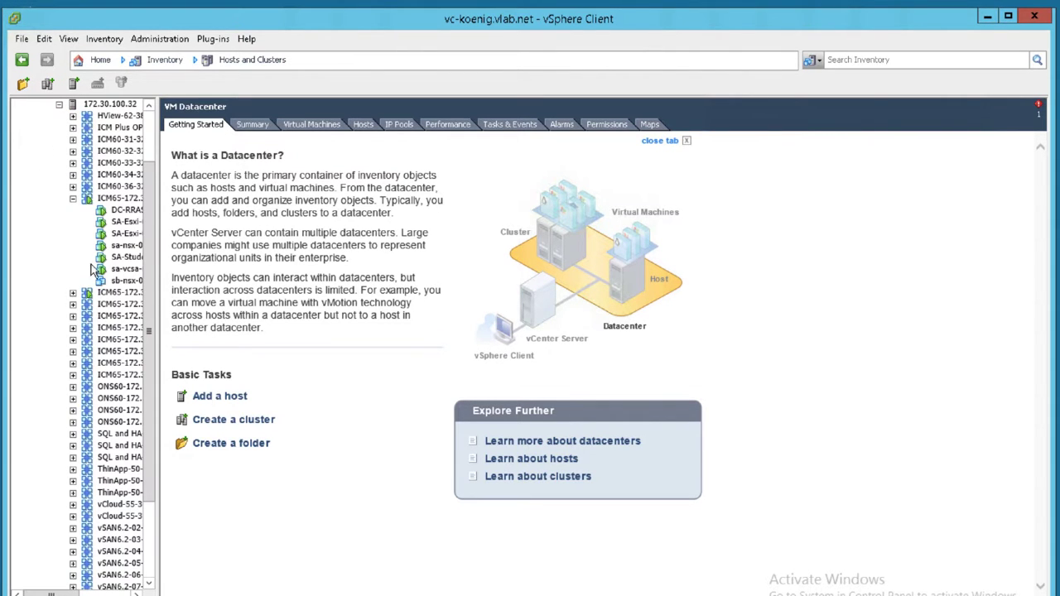
left_click(124, 280)
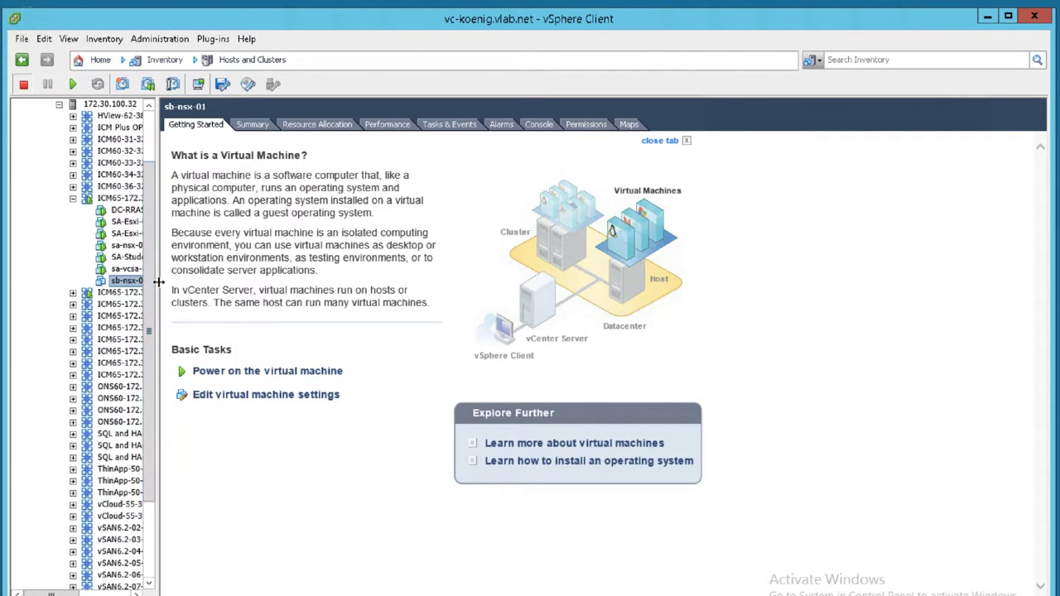
left_click_drag(255, 276, 263, 276)
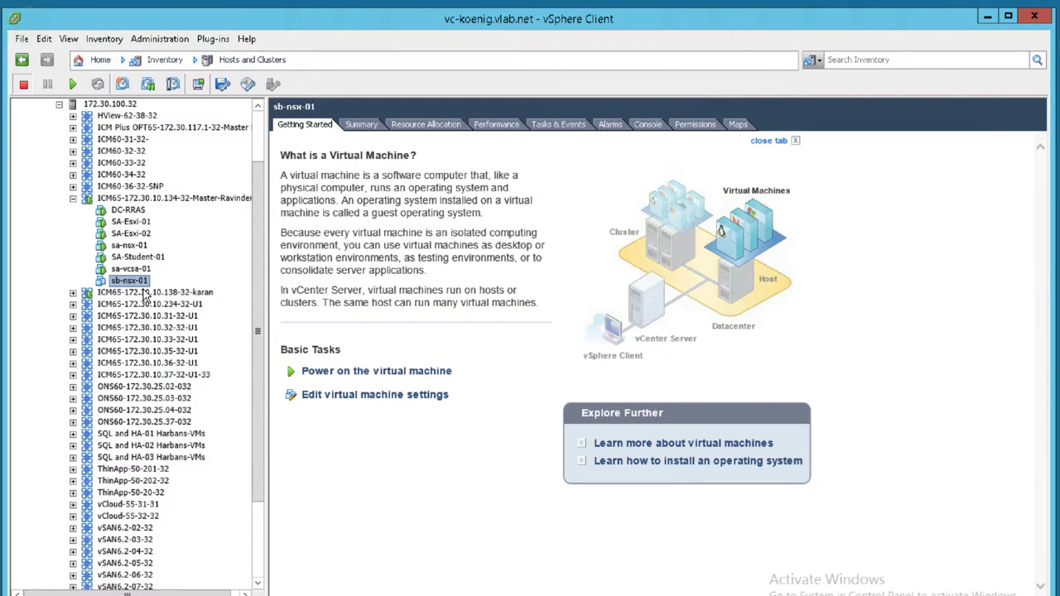
- Power on the sb-nsx-01 virtual machine individually, accepting the vApp power operations notice
right_click(144, 285)
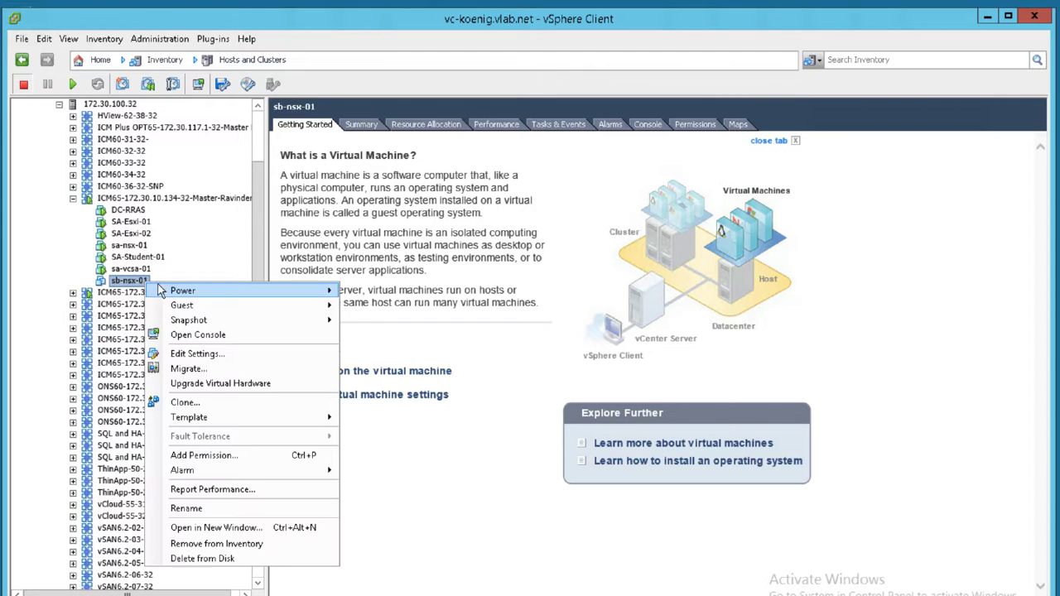
mouse_move(170, 292)
left_click(356, 293)
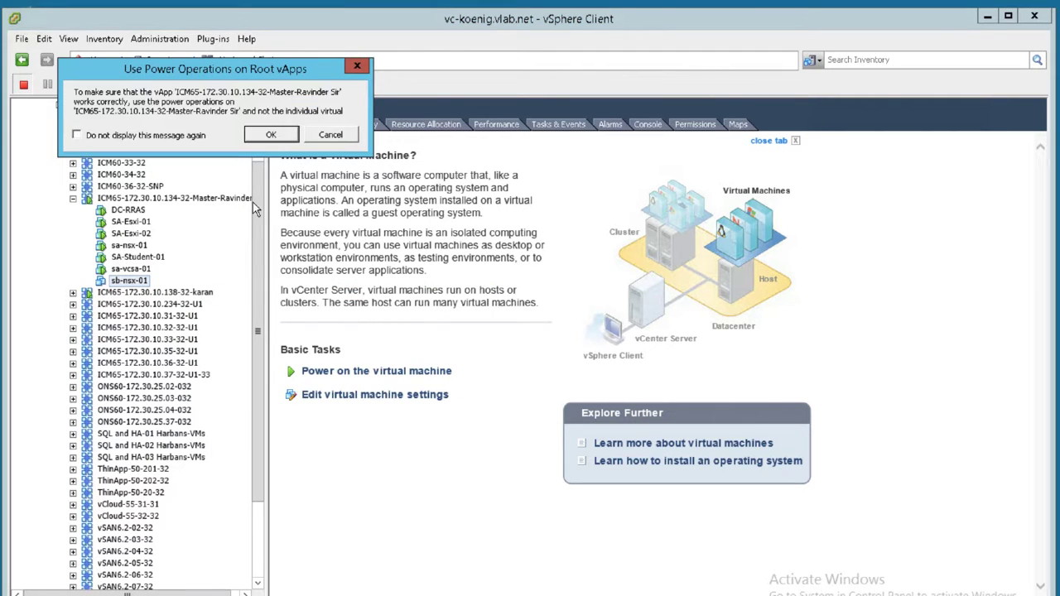
left_click(272, 137)
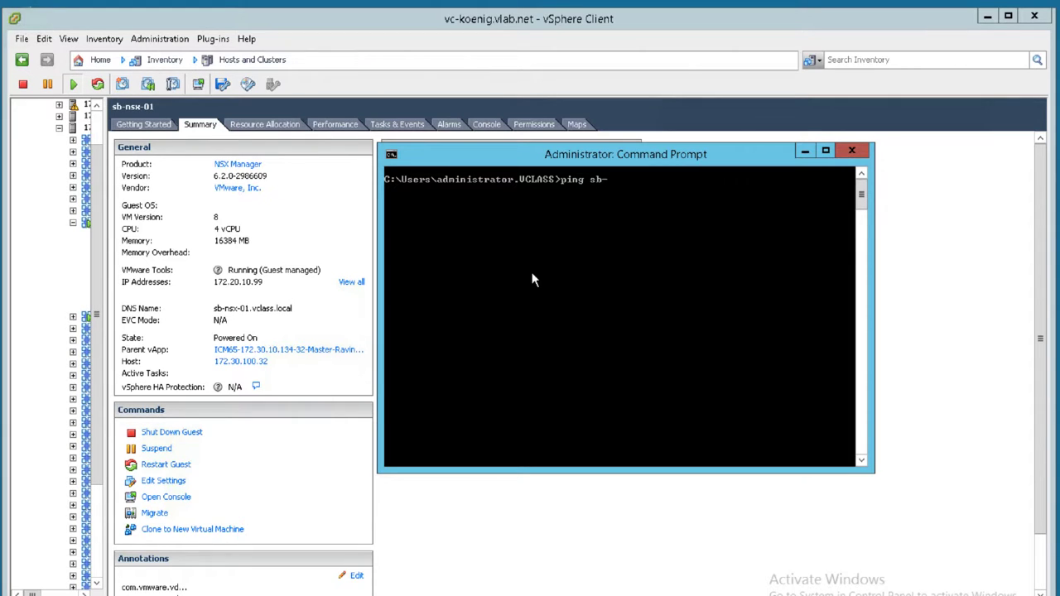
- Ping sb-nsx-01.vclass.local from the Command Prompt
type("01.vclass.local")
key("Return")
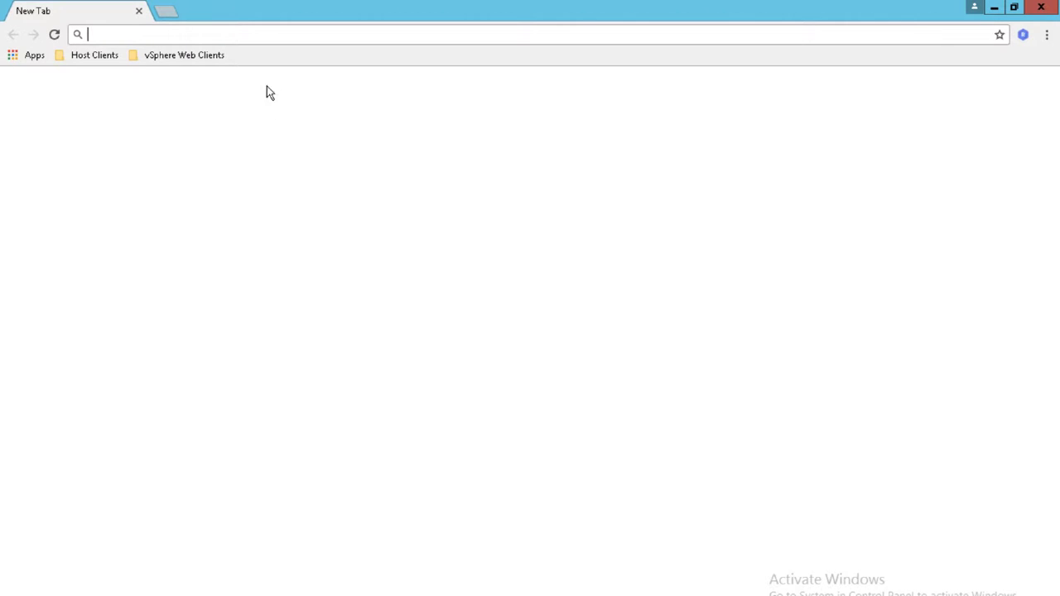
type("https")
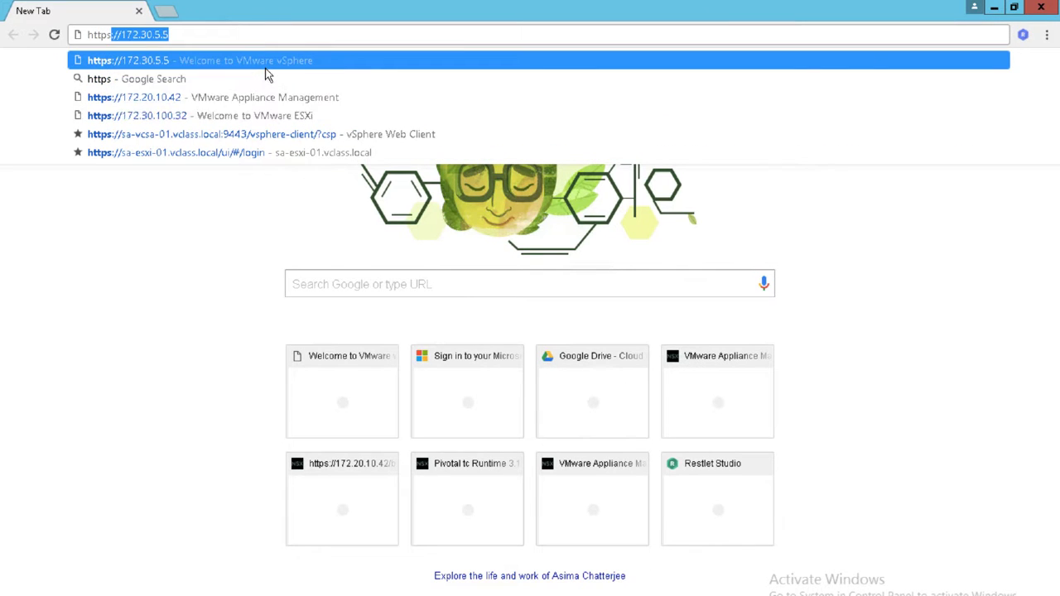
type("://nsx")
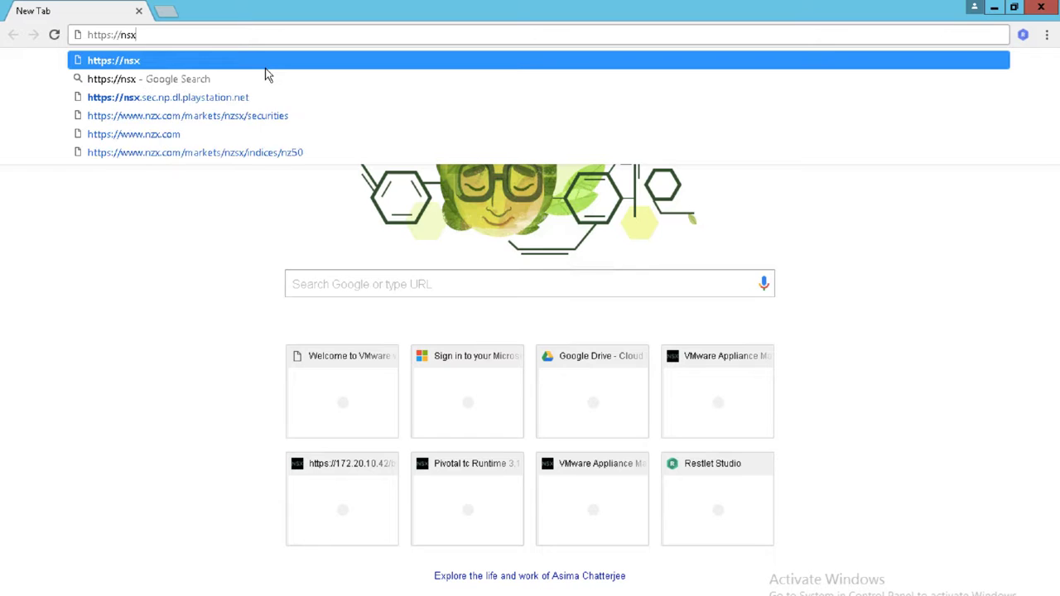
key("BackSpace")
key("BackSpace")
key("BackSpace")
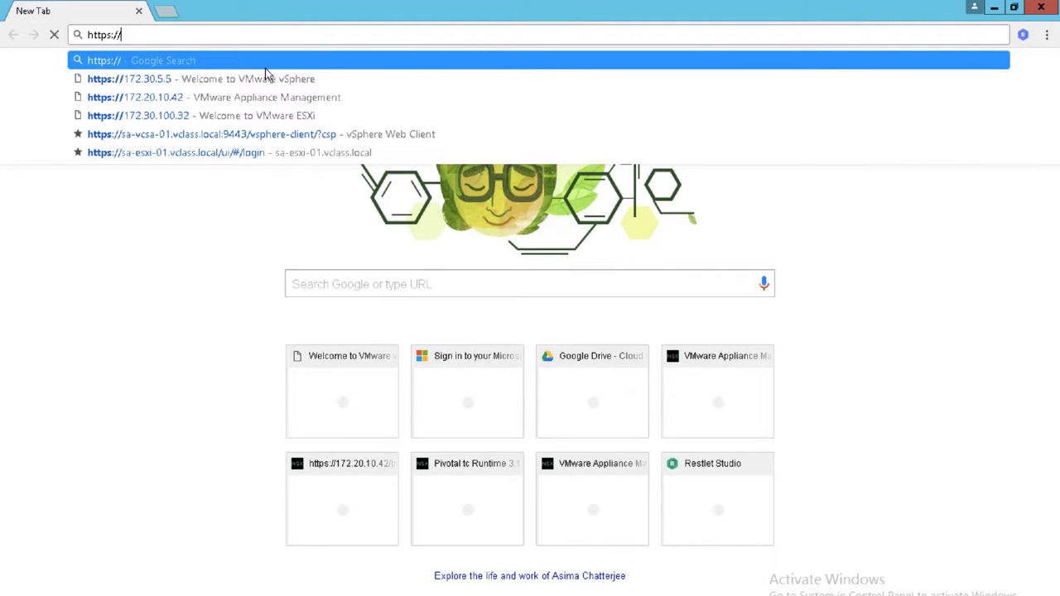
type("sb-nsx")
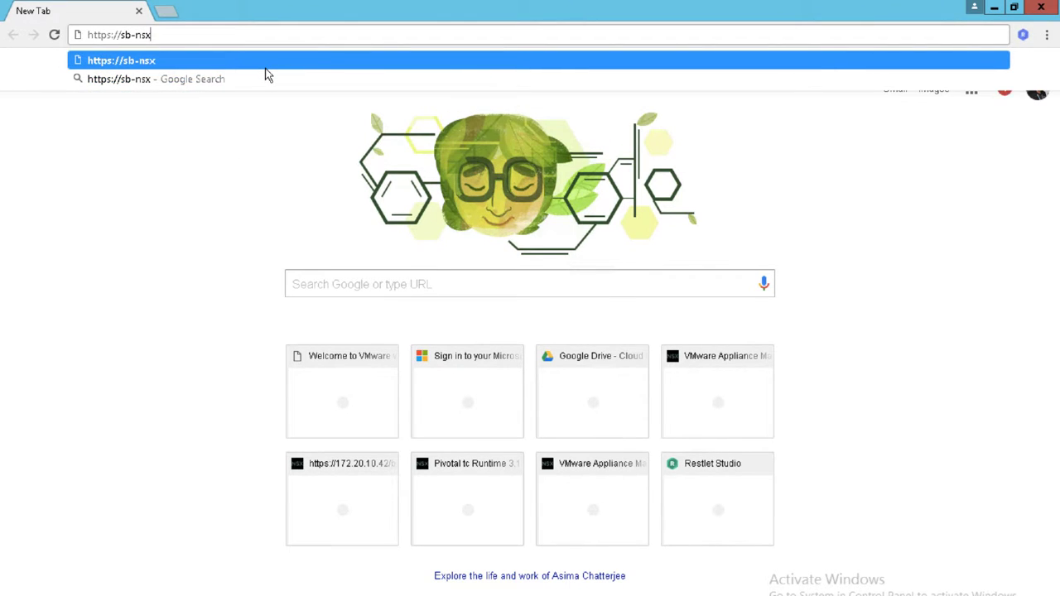
type("-01.vclas")
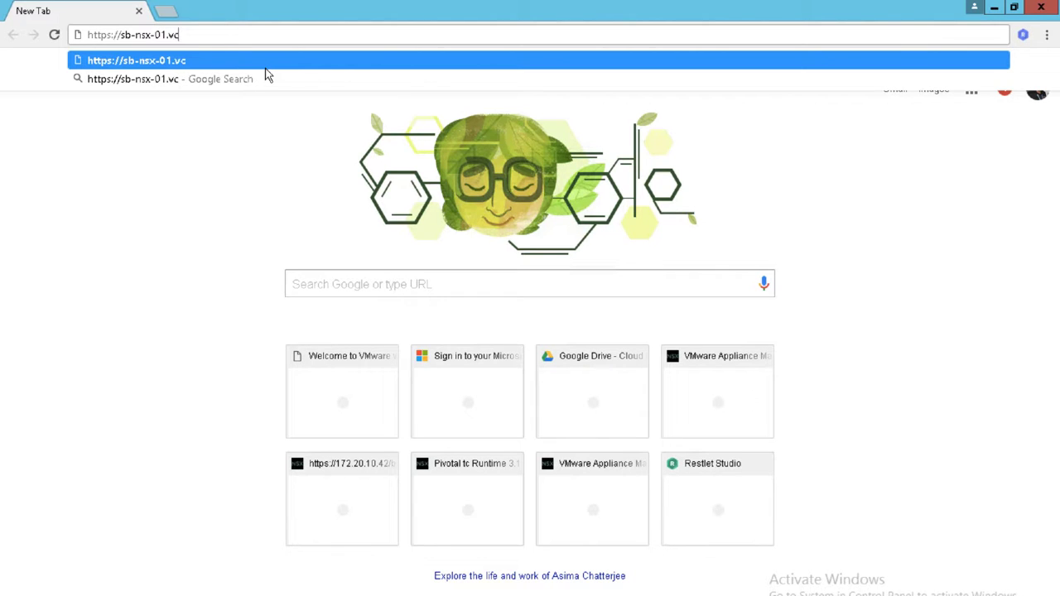
type("s.local")
key("Return")
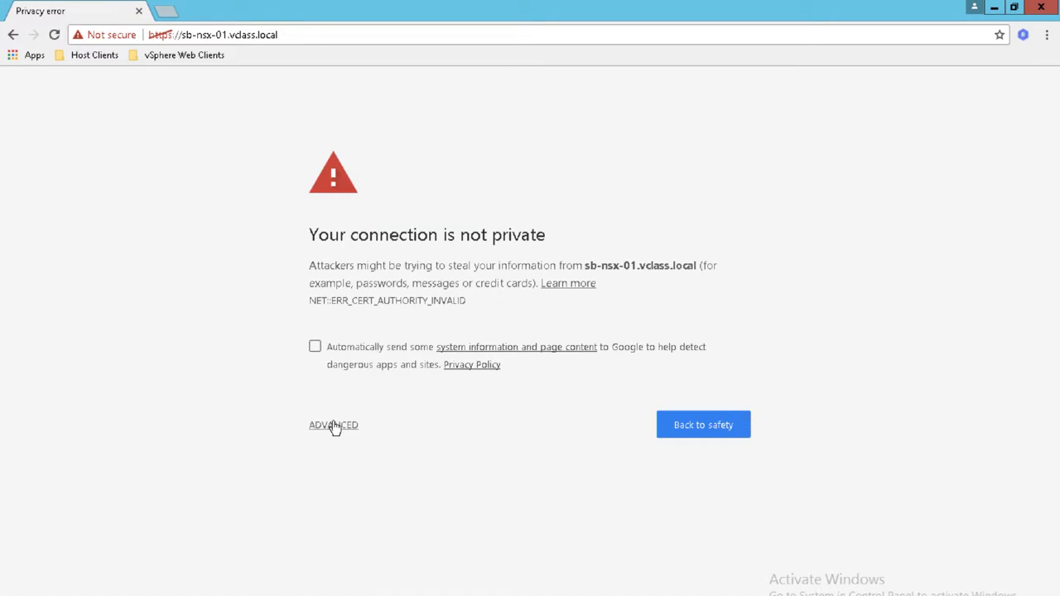
- Proceed past the certificate warning for sb-nsx-01.vclass.local and log in to NSX Manager as admin with the account password
left_click(334, 426)
left_click(359, 539)
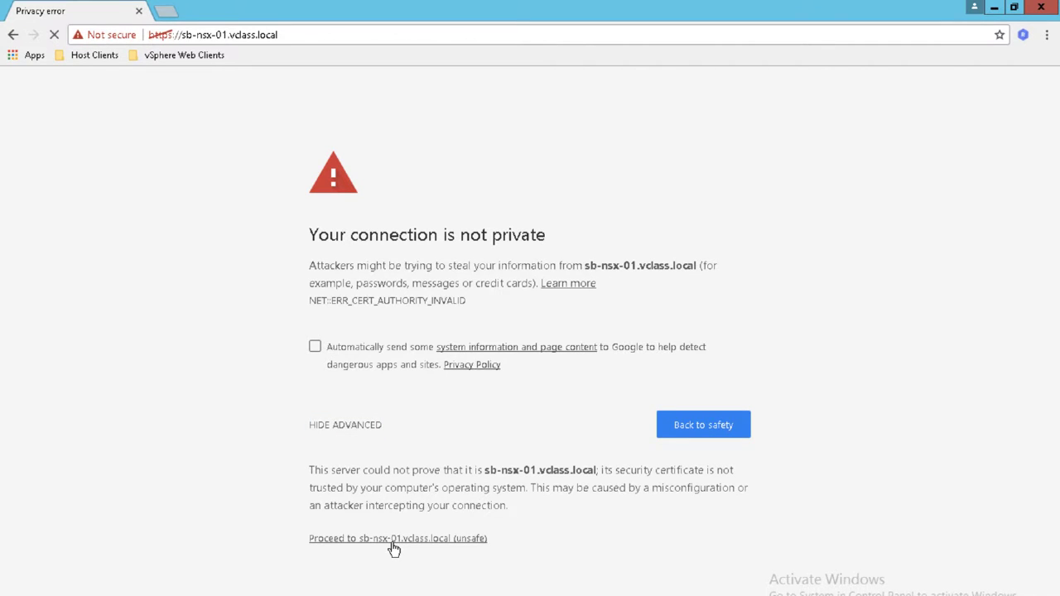
left_click(394, 539)
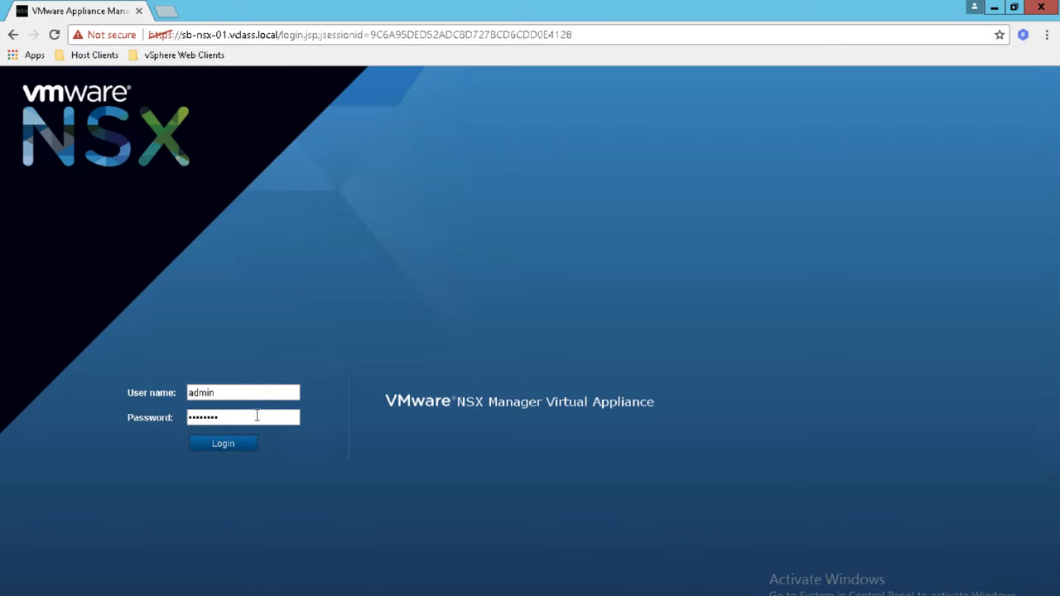
left_click(250, 444)
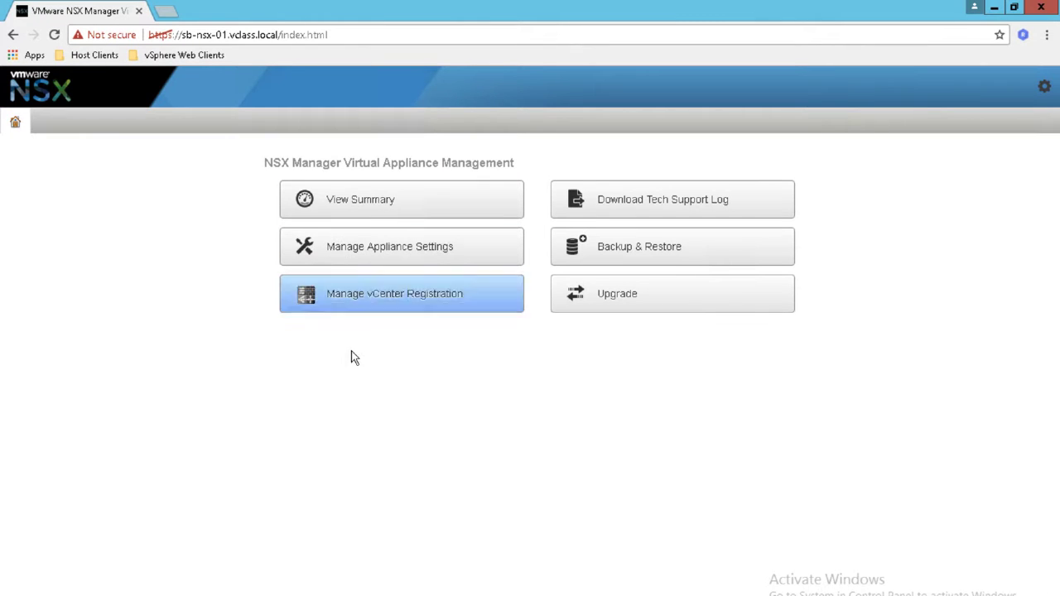
- View the appliance summary and start the SSH Service under the system-level components
left_click(420, 213)
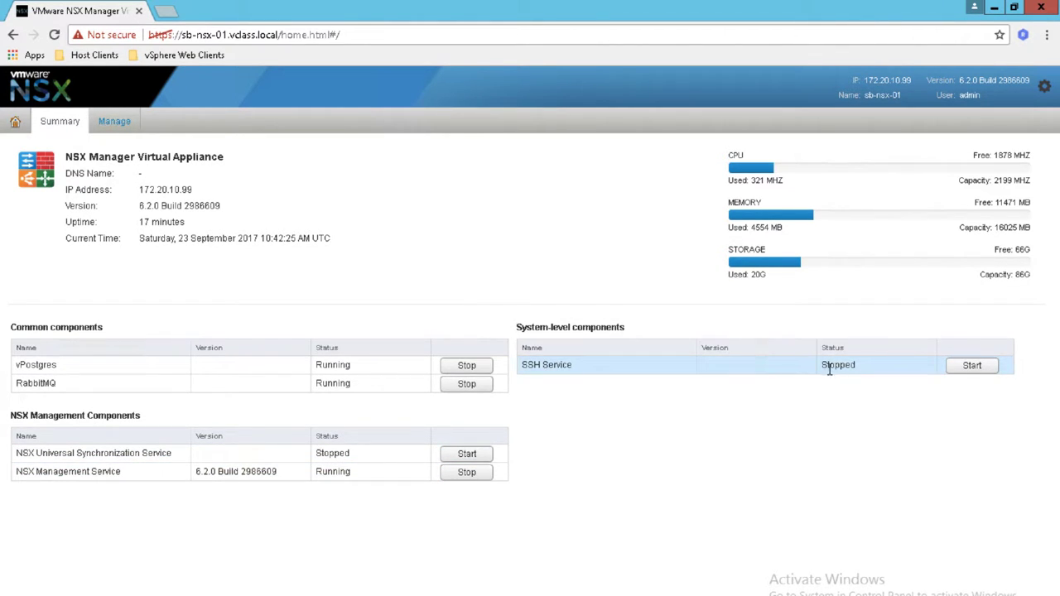
left_click(967, 367)
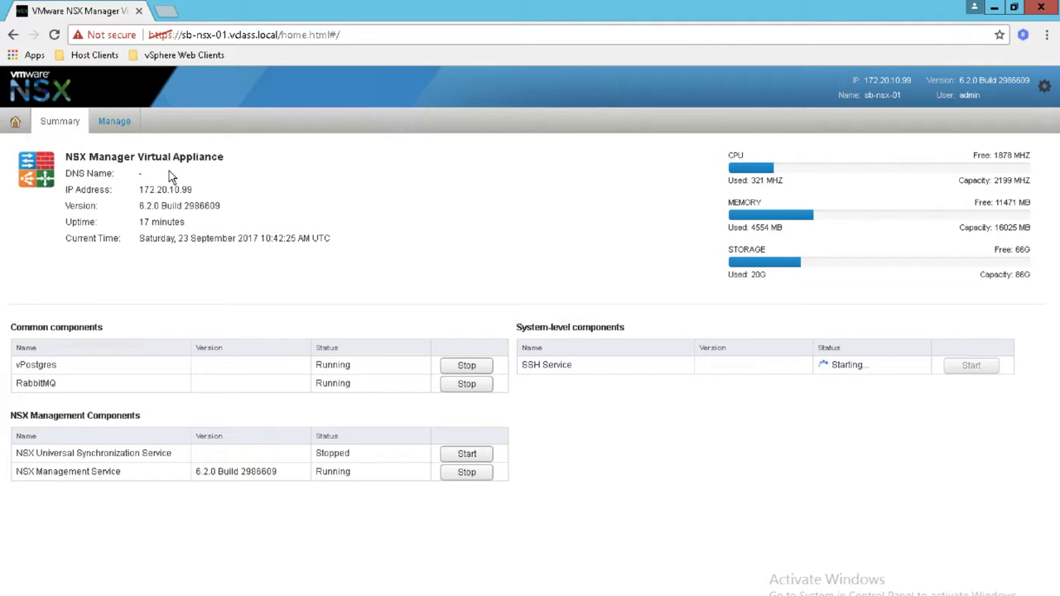
- Set the NTP server to 172.20.10.10 in the appliance's time settings and save them
left_click(113, 133)
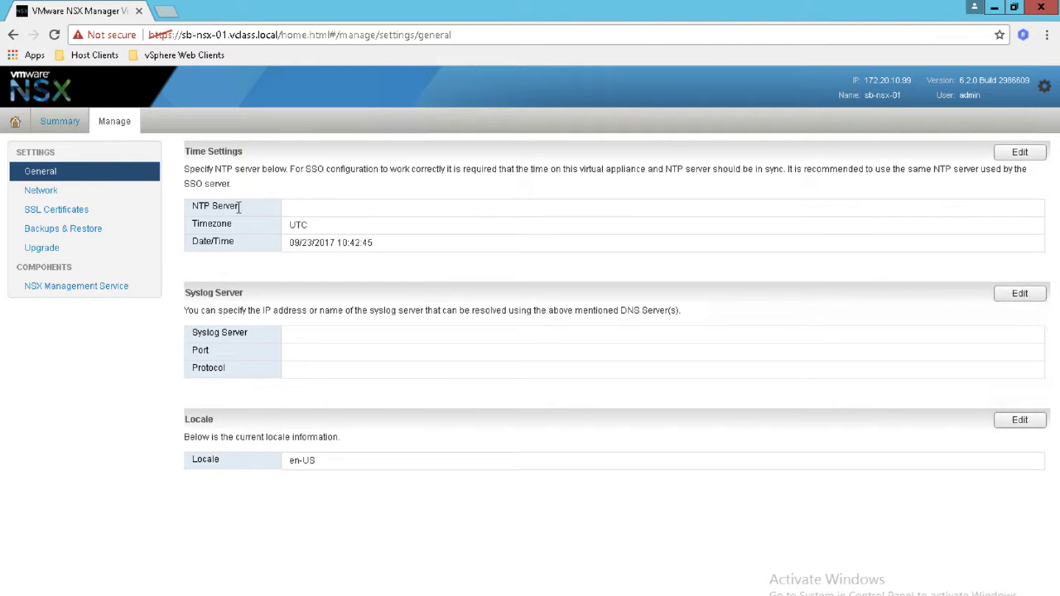
left_click(1021, 153)
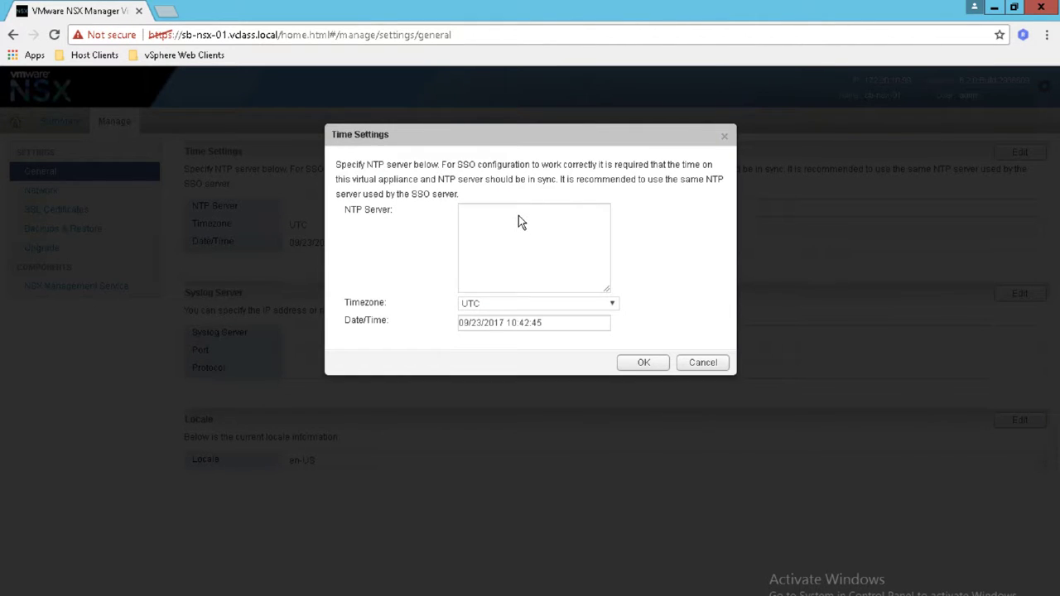
left_click(518, 217)
type("172.20.10.10")
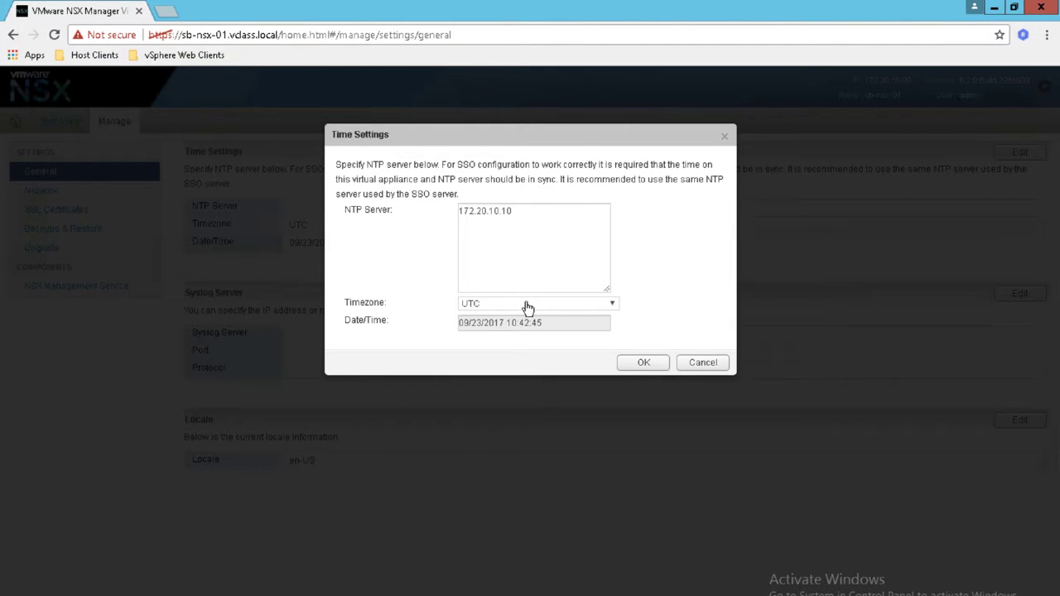
left_click(526, 303)
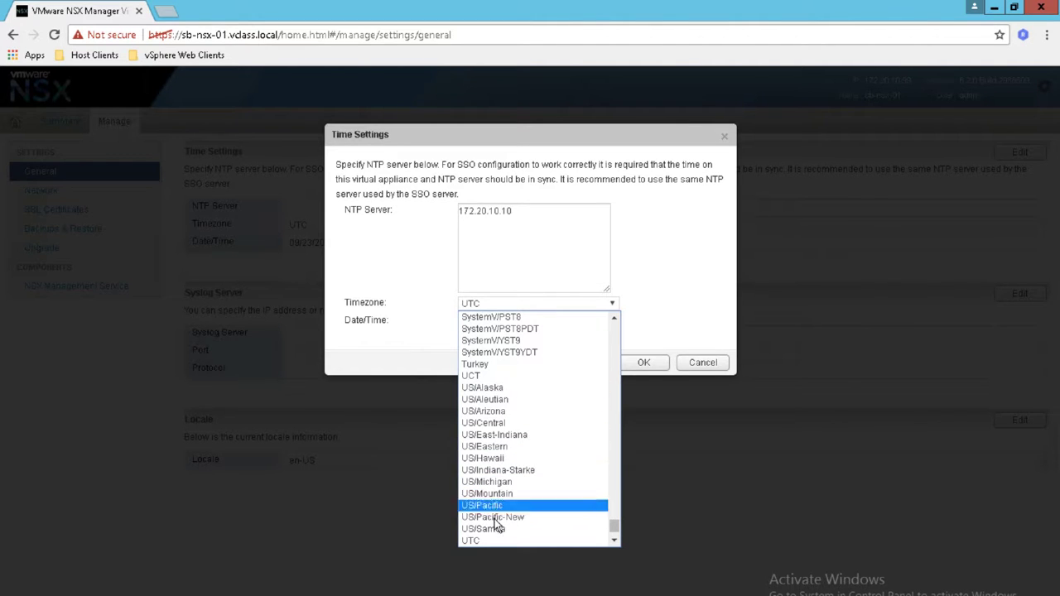
left_click(515, 277)
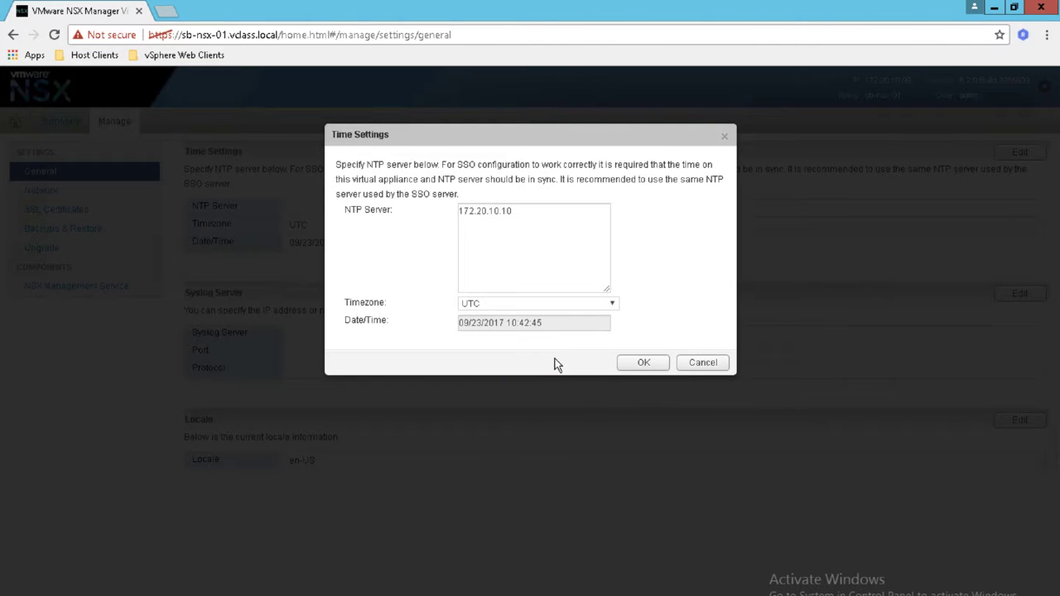
left_click(640, 364)
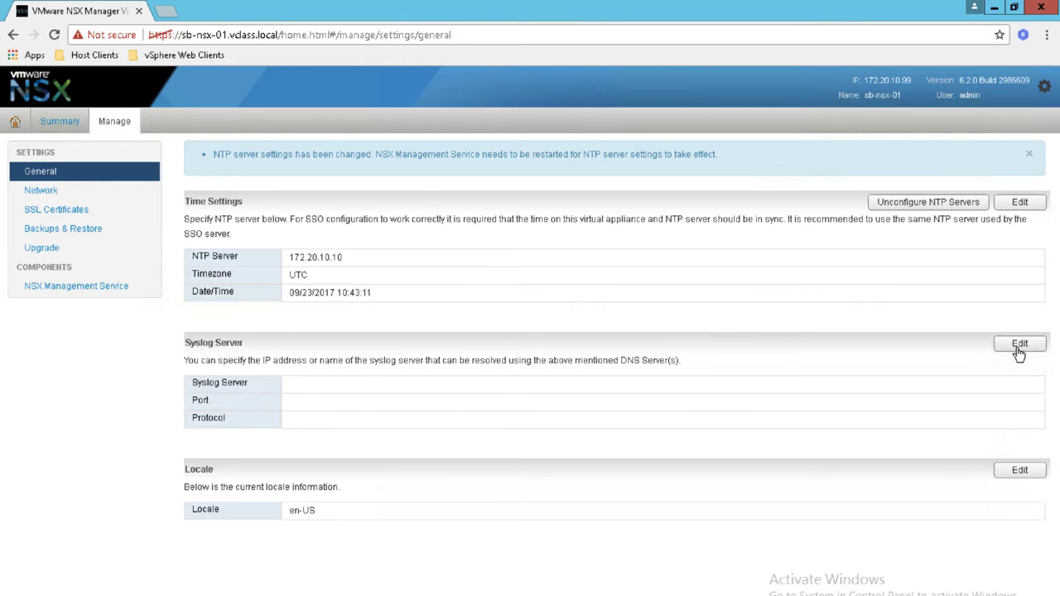
- Configure the syslog server as 172.20.10.10 on port 514 with the UDP protocol
left_click(1019, 348)
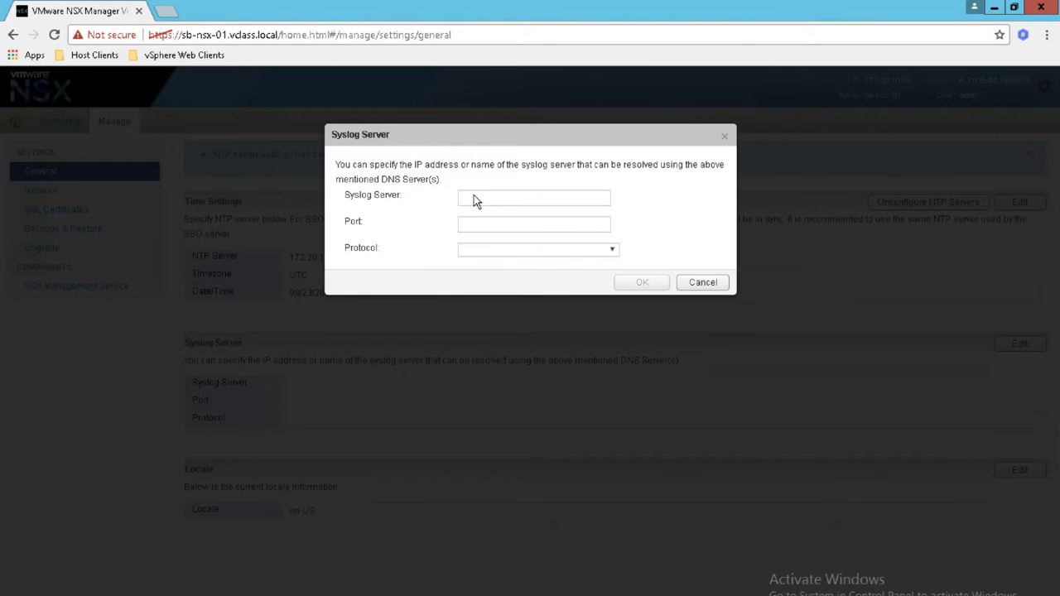
left_click(475, 250)
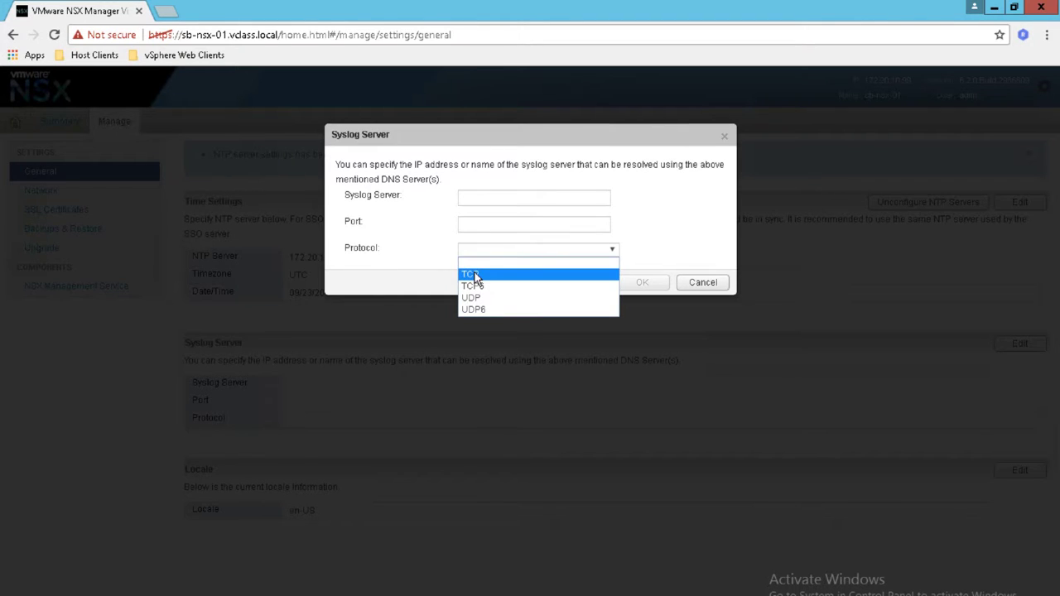
left_click(473, 298)
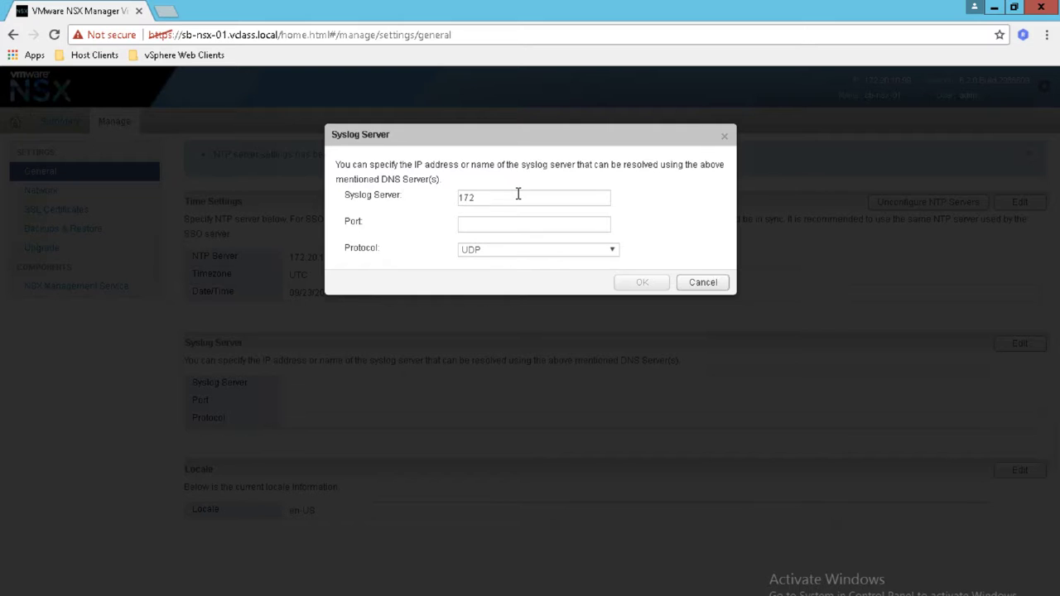
type("0.10.10")
left_click(510, 224)
type("514")
left_click(633, 285)
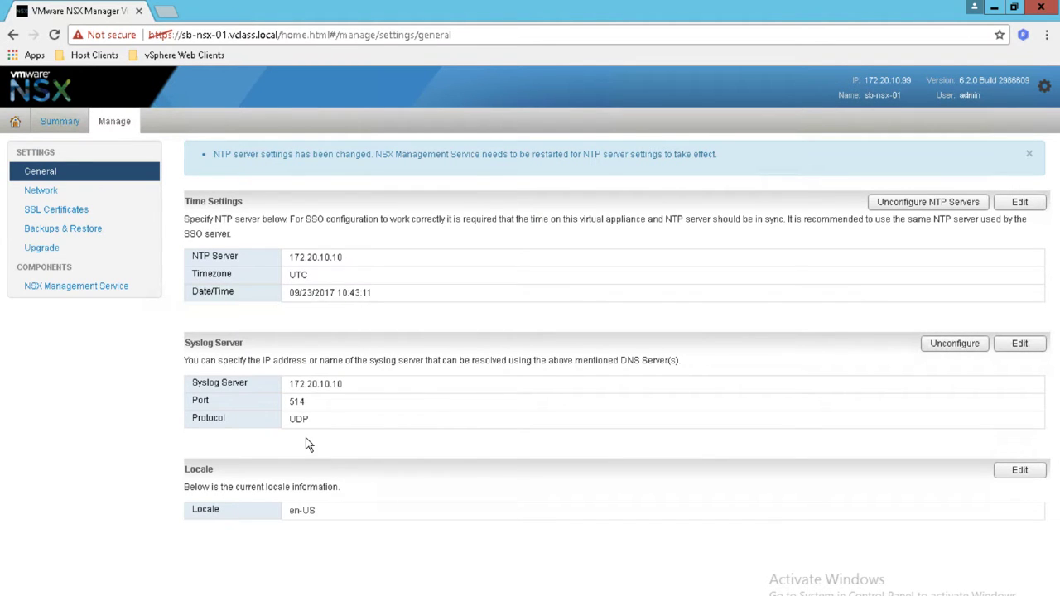
- Review the appliance's network and DNS settings and its list of SSL certificates
left_click(57, 197)
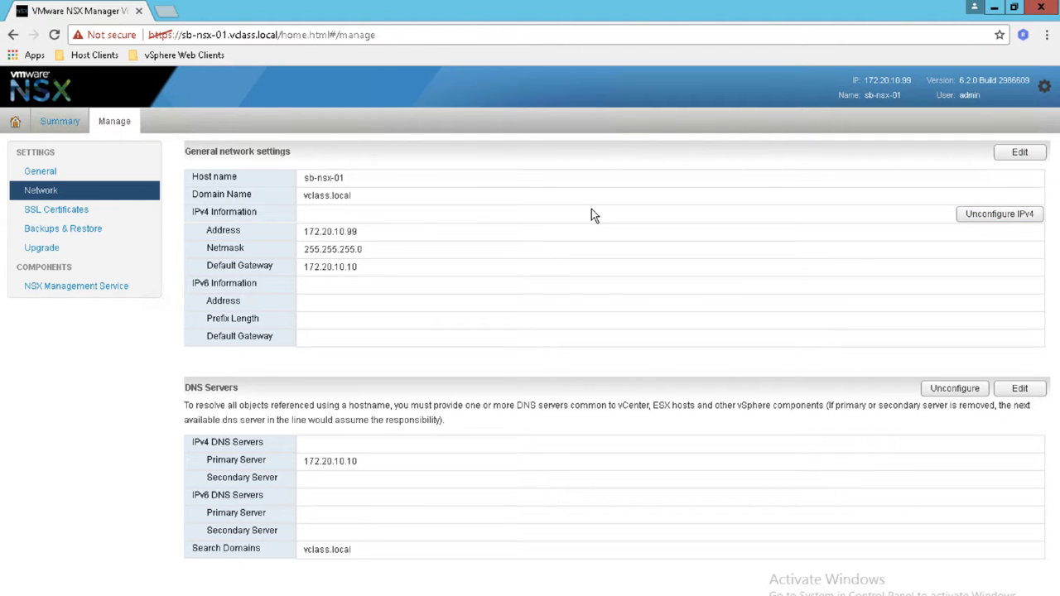
left_click(96, 211)
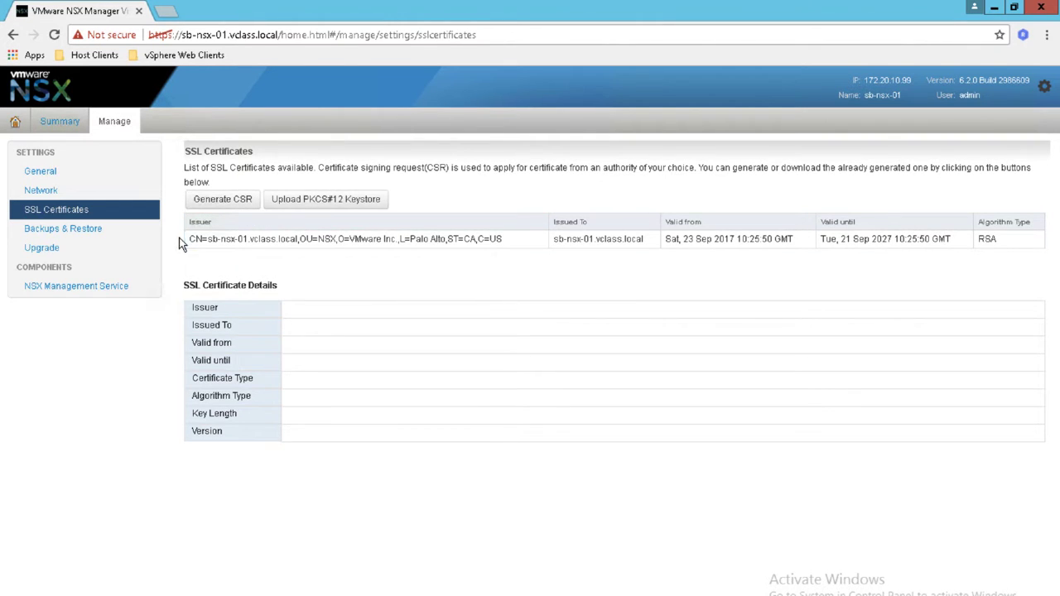
- Review the backup location settings for Backups & Restore with FTP as the transfer protocol, without saving anything
left_click(117, 233)
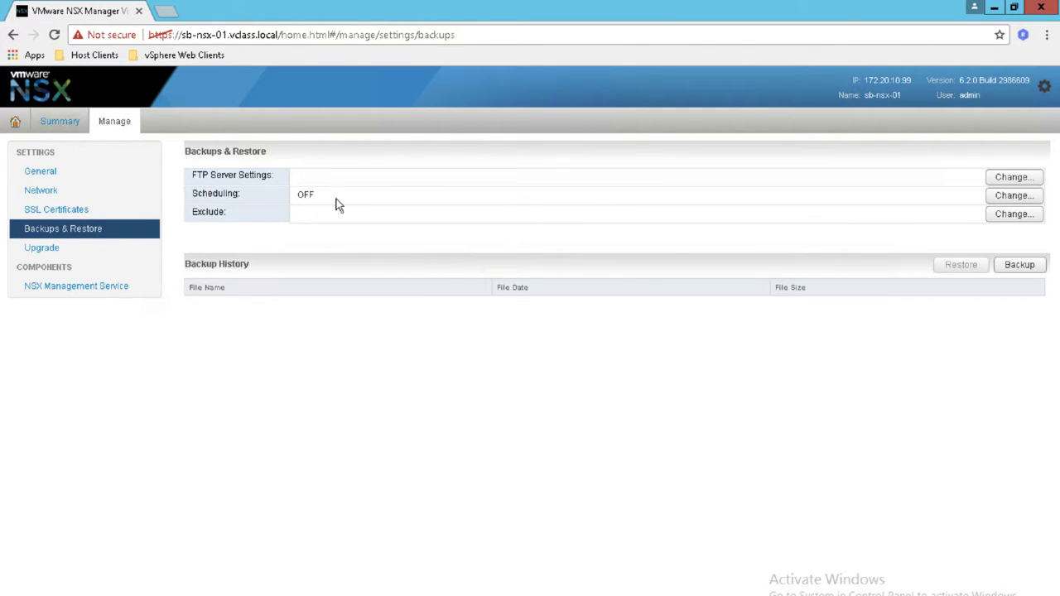
left_click(1007, 179)
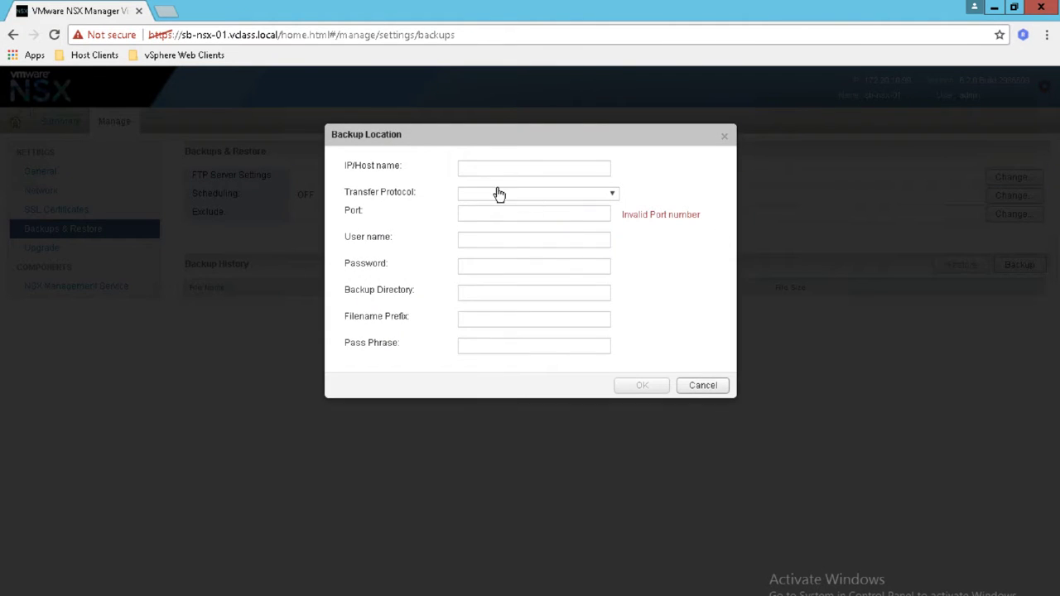
left_click(592, 196)
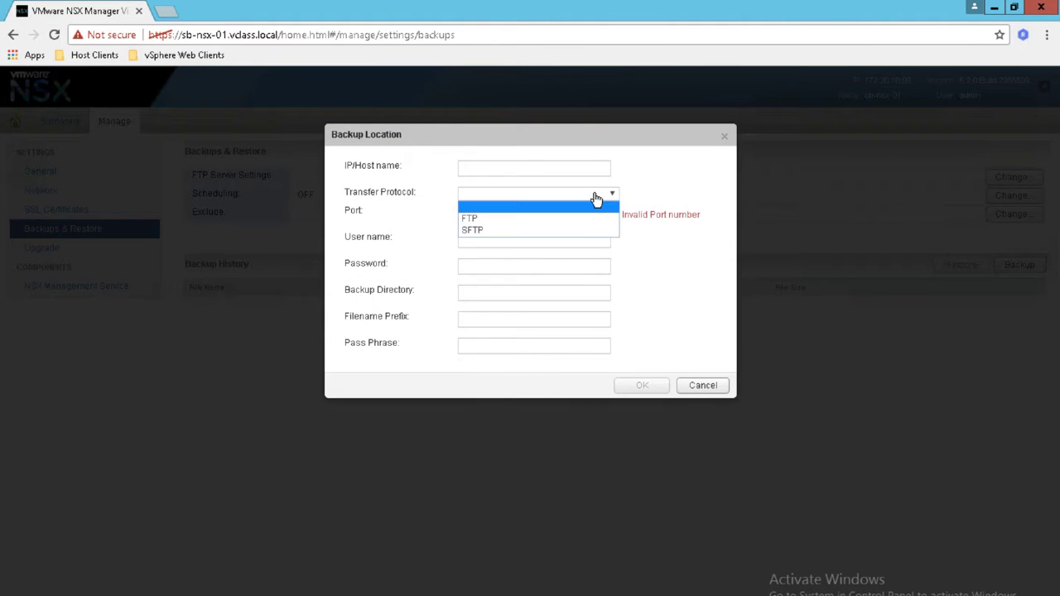
left_click(473, 222)
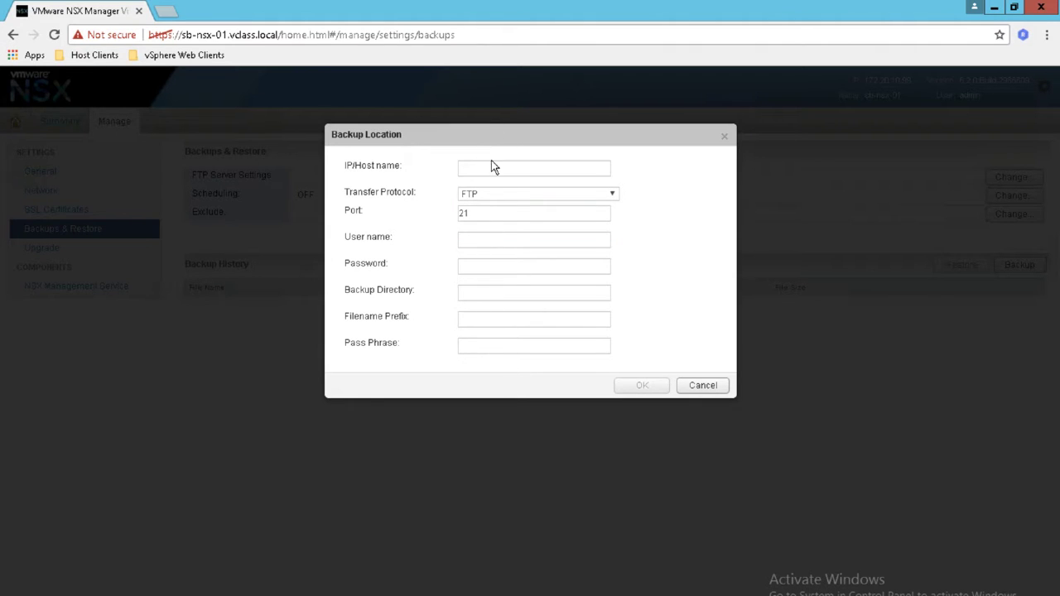
left_click(704, 386)
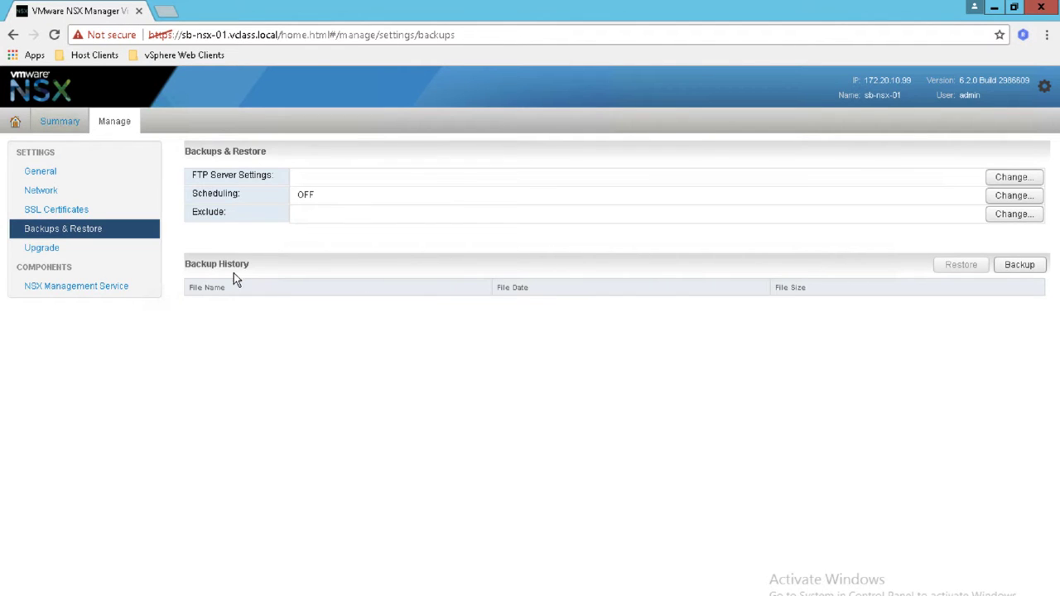
- Examine the appliance's Upgrade page and its bundle upload options, then close them without uploading a file
left_click(68, 250)
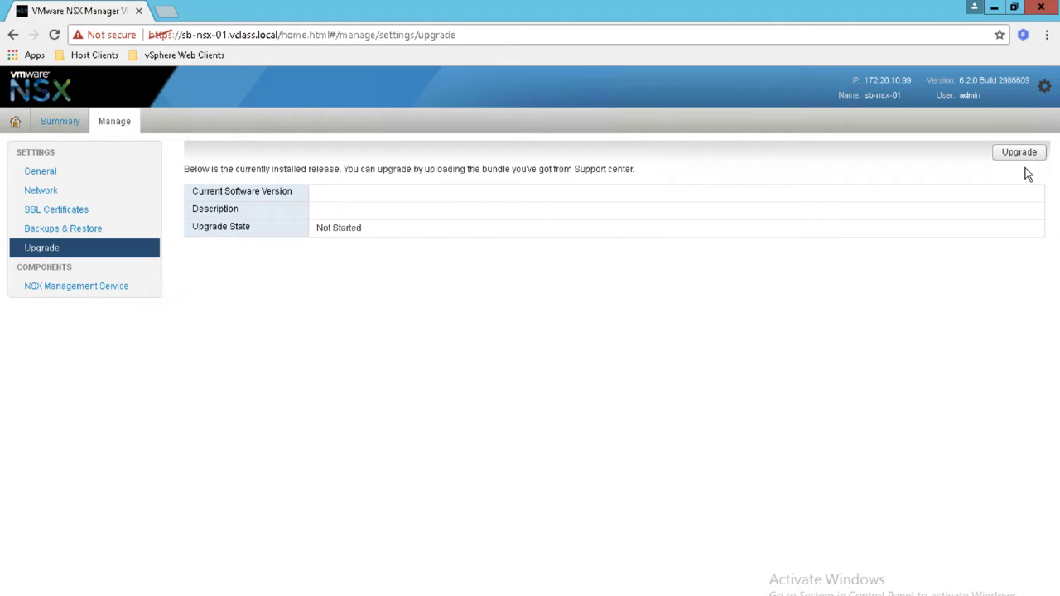
left_click(1019, 154)
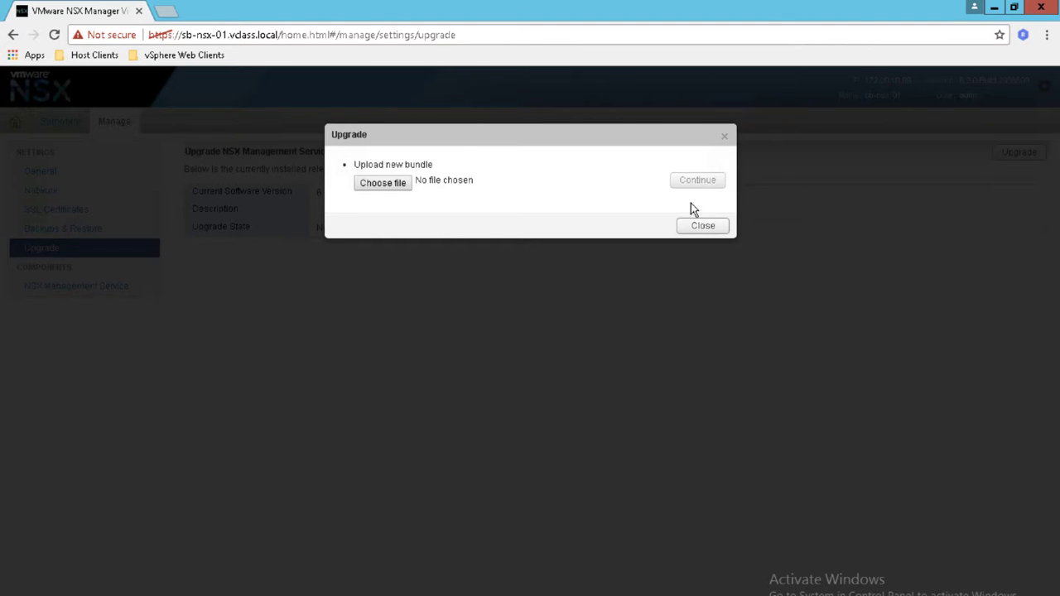
left_click(702, 226)
- Fill in the vCenter Server registration with vcsa.vclass.local, the administrator user name and the account password, then cancel it
left_click(124, 285)
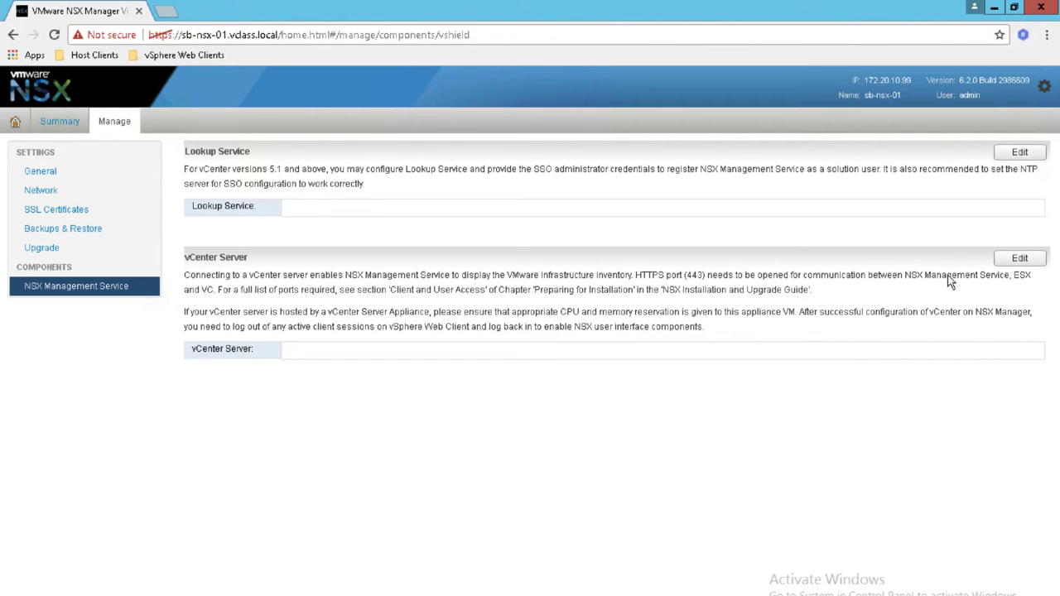
left_click(1007, 260)
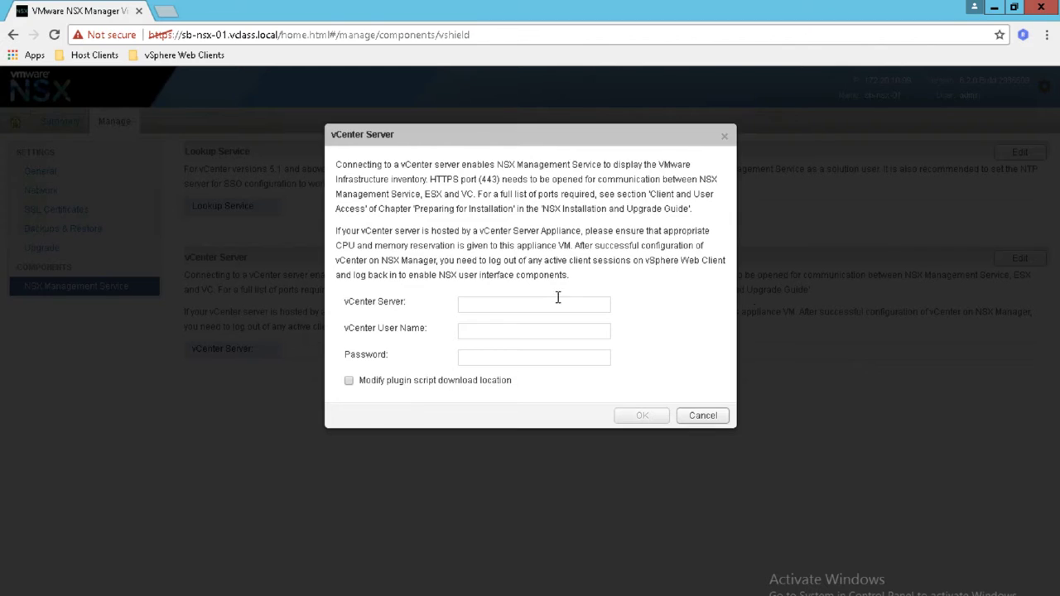
left_click(530, 304)
type("vcsa.vclass.local")
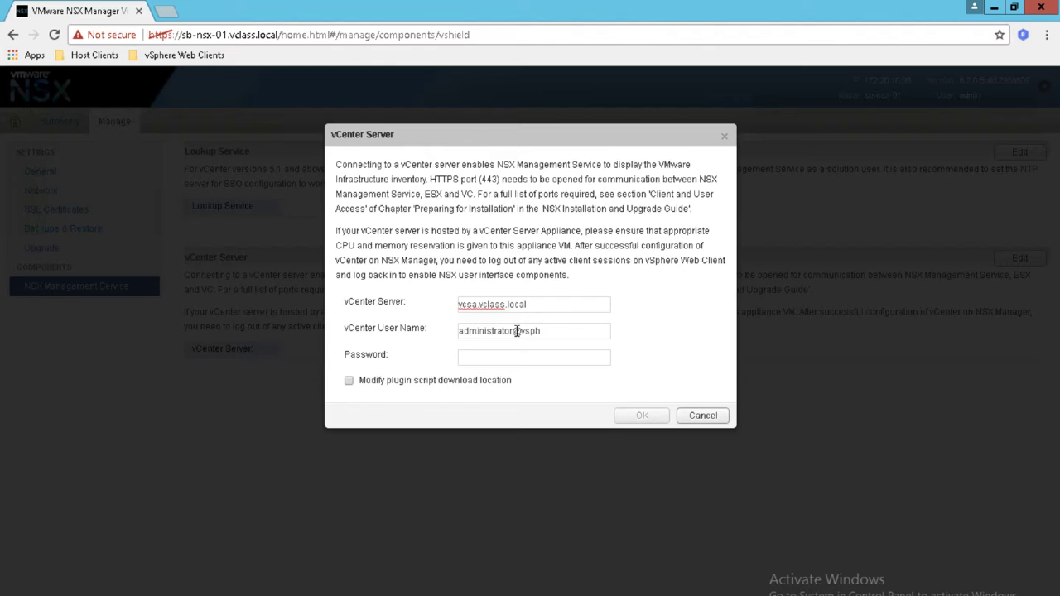
type("ere.local")
left_click(507, 355)
type("V")
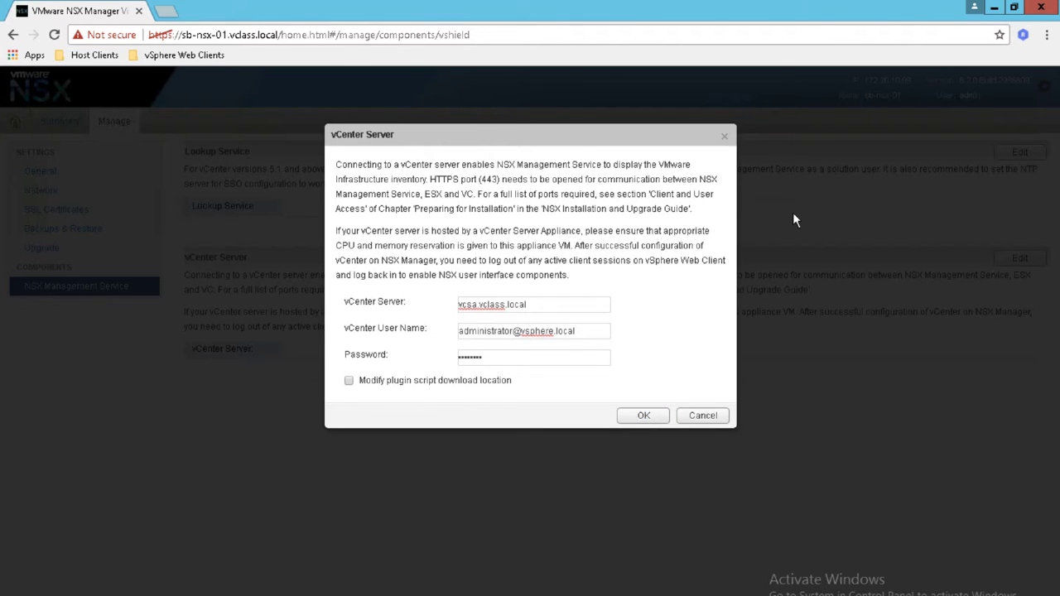
left_click(714, 423)
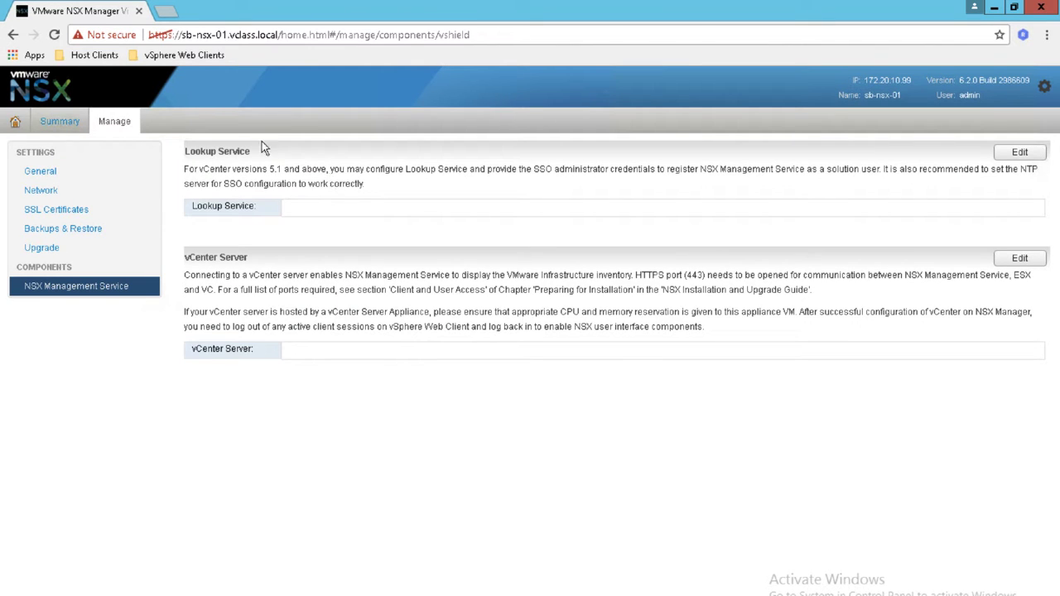
- Open the NSX Manager at 172.20.10.42 in a new tab, log in as admin and view its vCenter registration
left_click(168, 11)
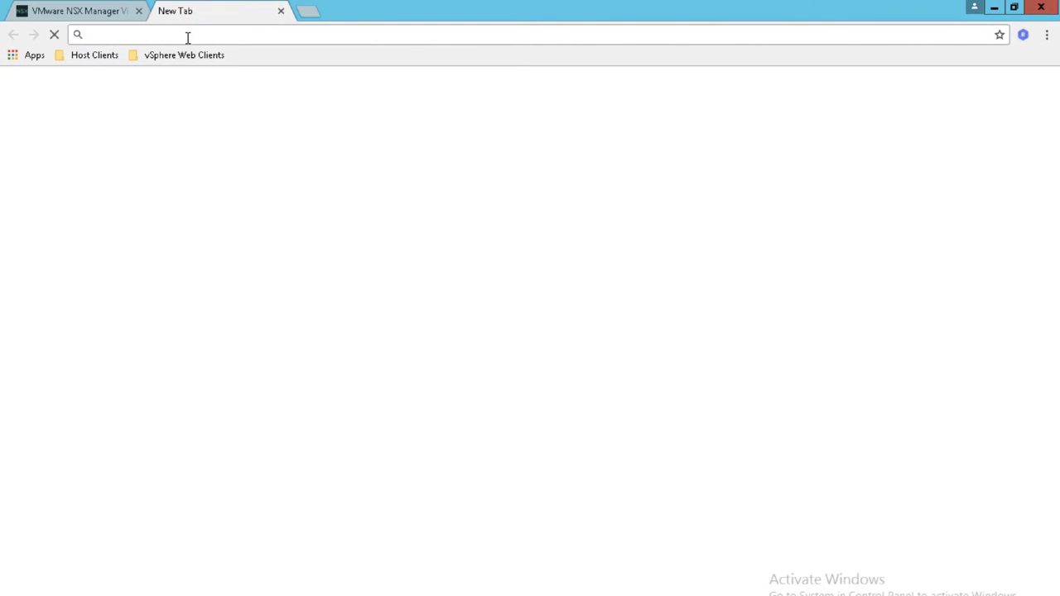
type("172.20.10.42")
key("Return")
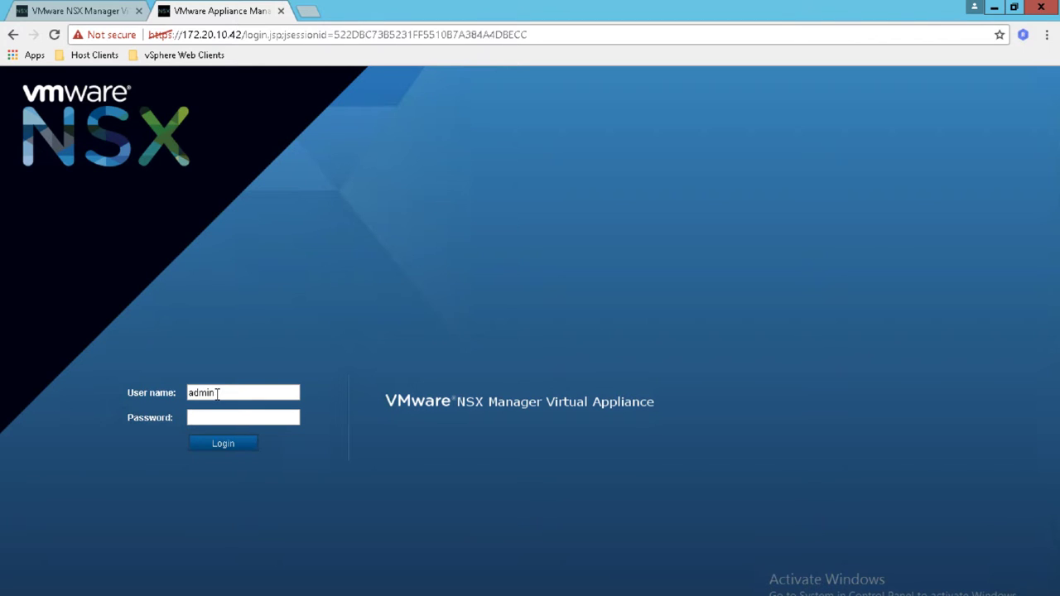
left_click(218, 442)
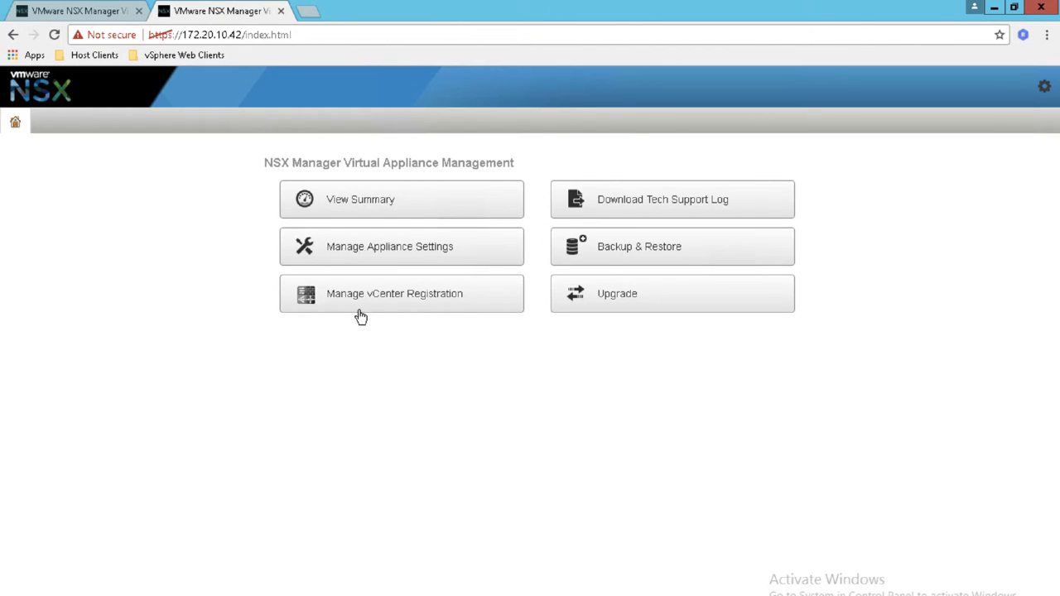
left_click(380, 303)
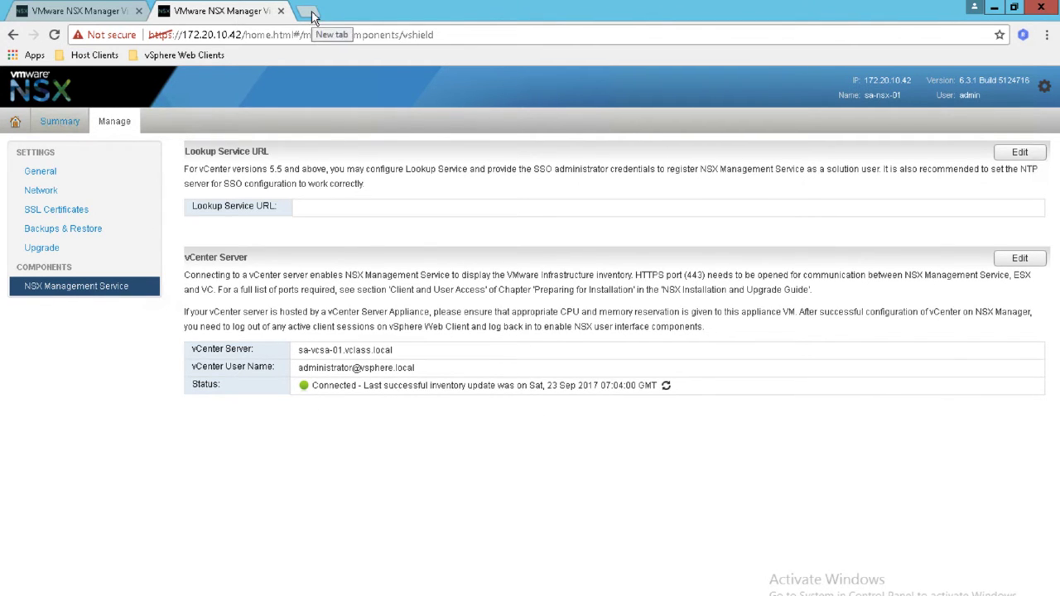
- Copy the registered vCenter Server name sa-vcsa-01.vclass.local and open that address in a new browser tab
left_click_drag(396, 351, 291, 355)
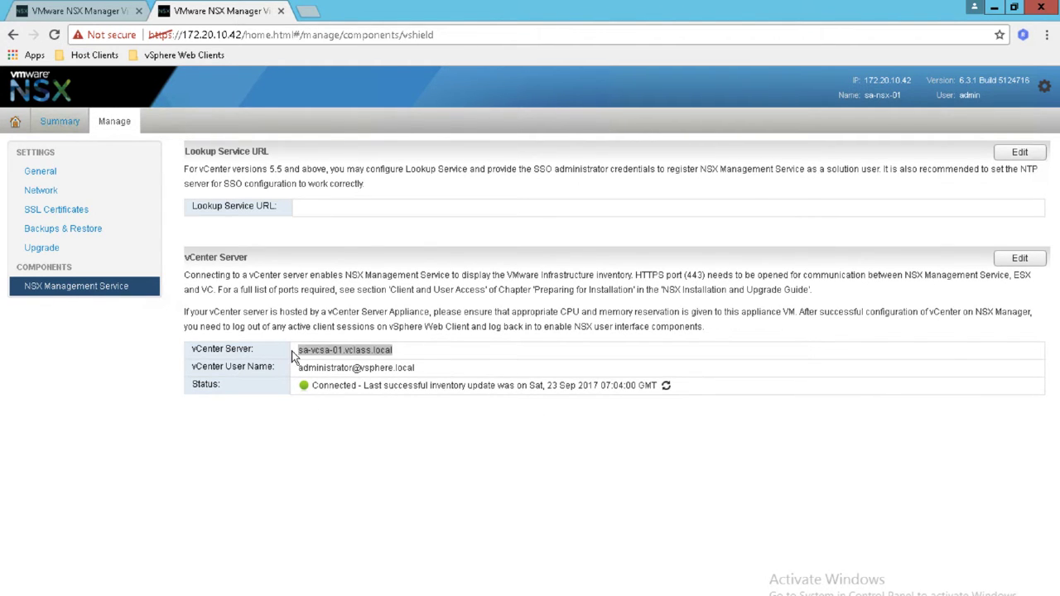
key("super+c")
key("Escape")
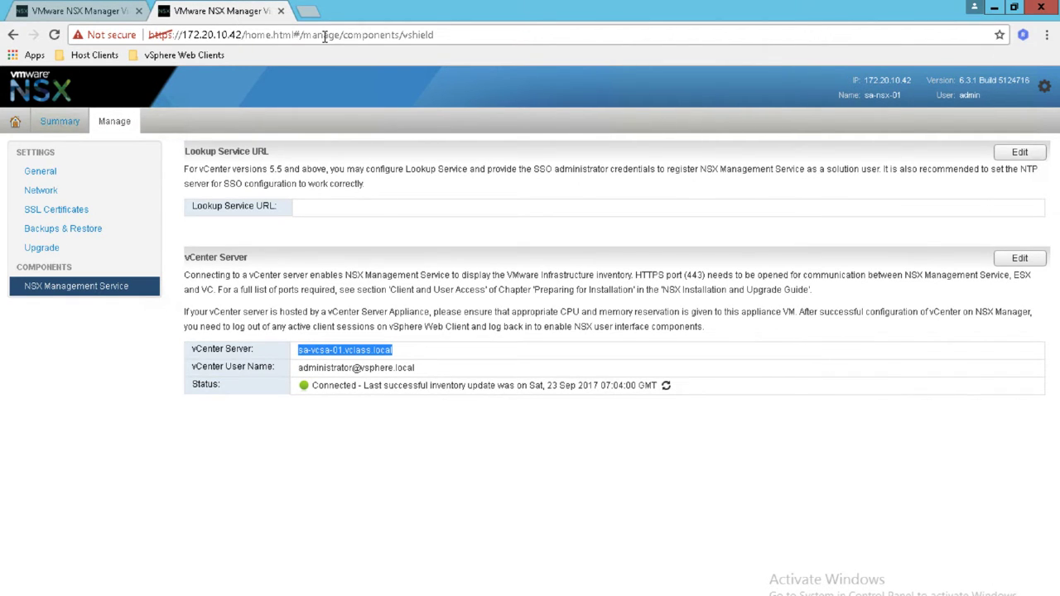
left_click(312, 13)
type("http://learningdownloadcenter.microsoft.com")
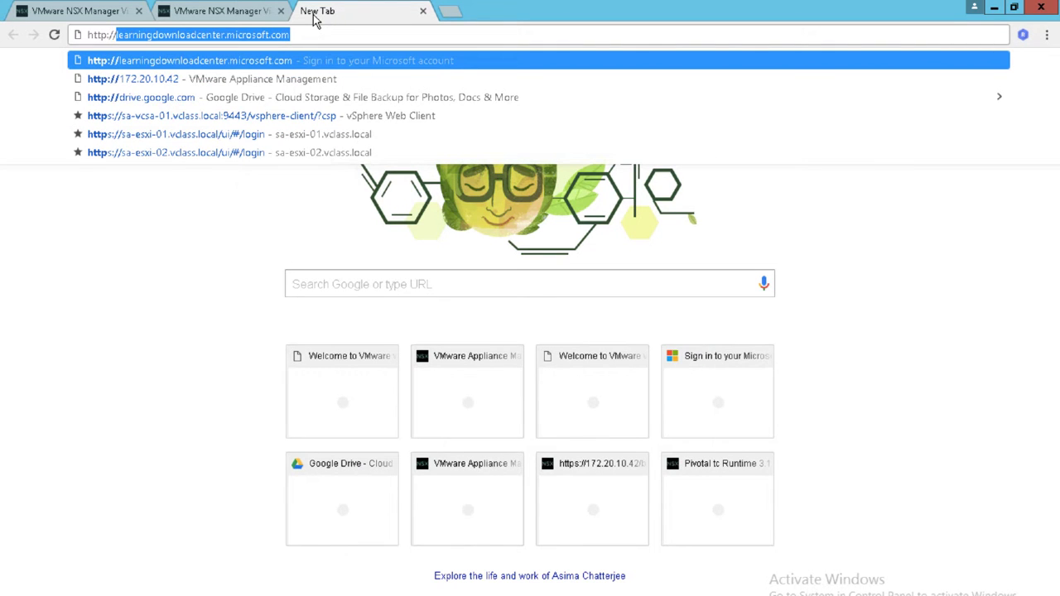
key("ctrl+v")
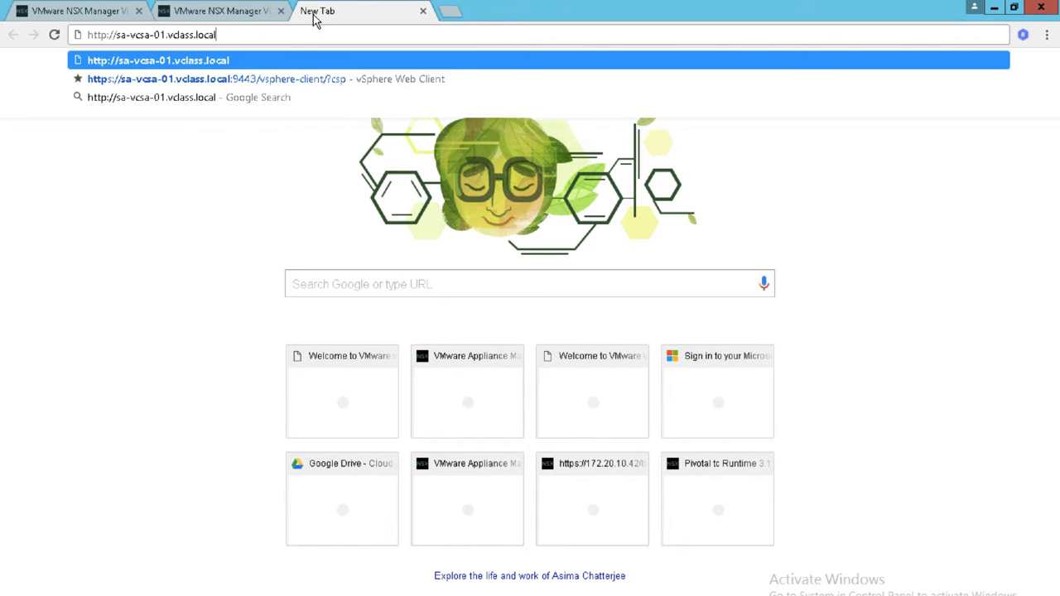
key("Return")
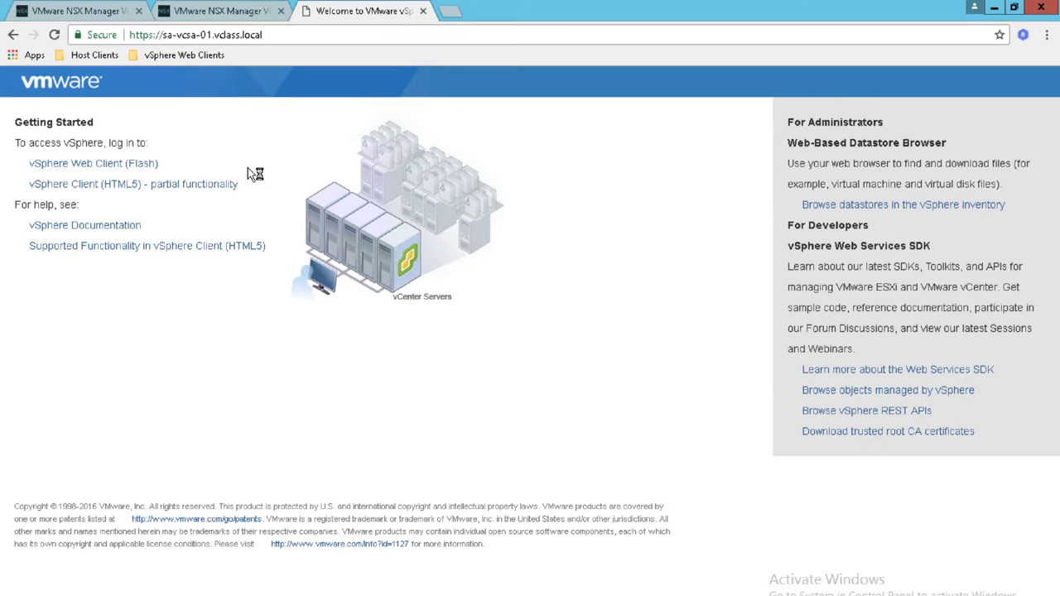
- Open the Flash-based vSphere Web Client and log in with the vSphere administrator account
left_click(126, 170)
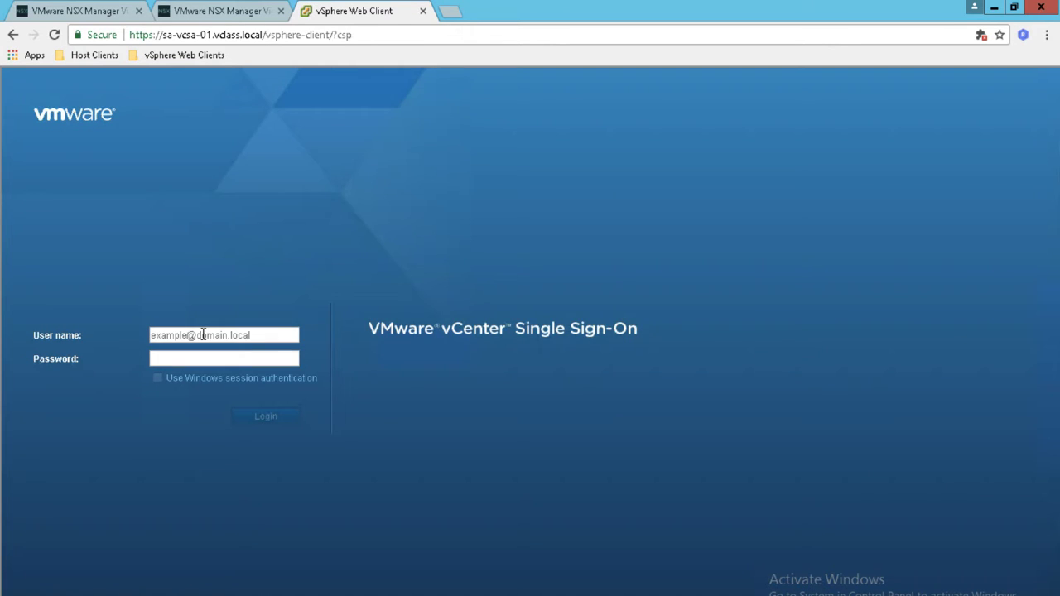
type("adminis")
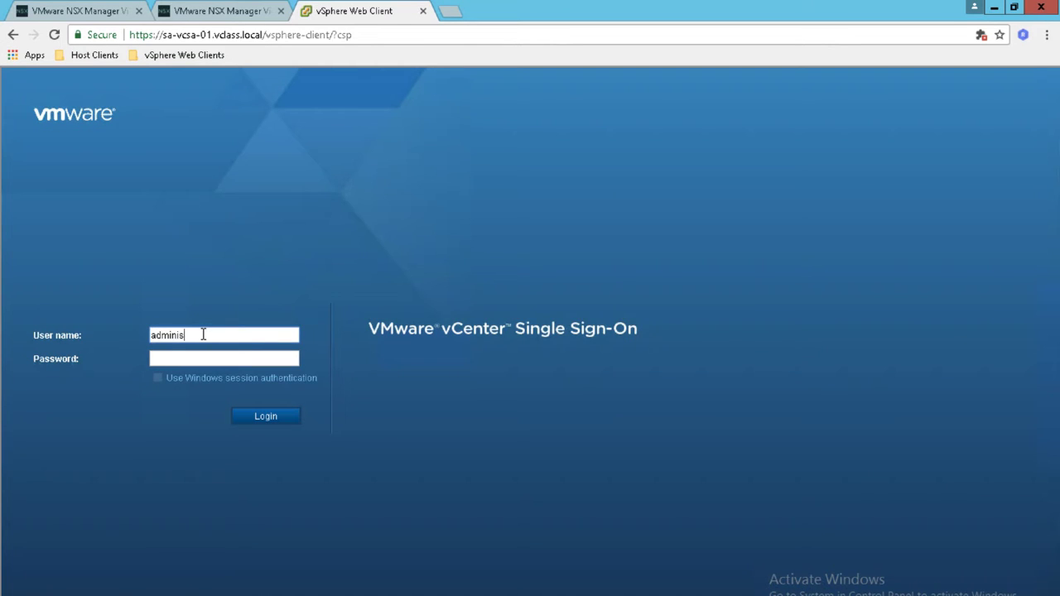
type("trator@vsphere.local")
key("Tab")
left_click(244, 416)
- Go to the vSphere Home page, recheck the NSX Manager's vCenter registration and open Networking & Security
left_click(229, 83)
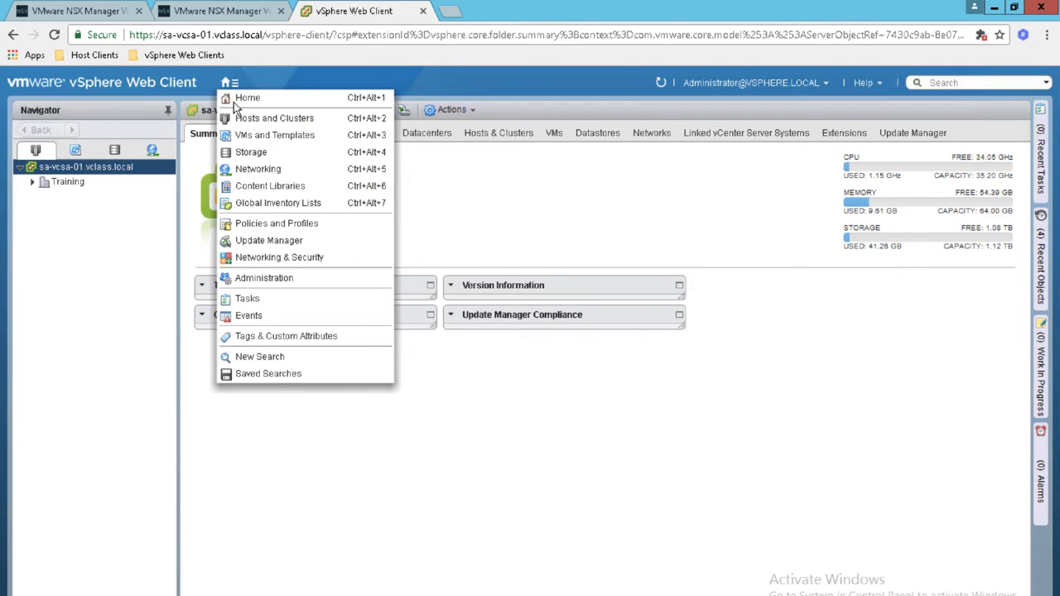
left_click(233, 102)
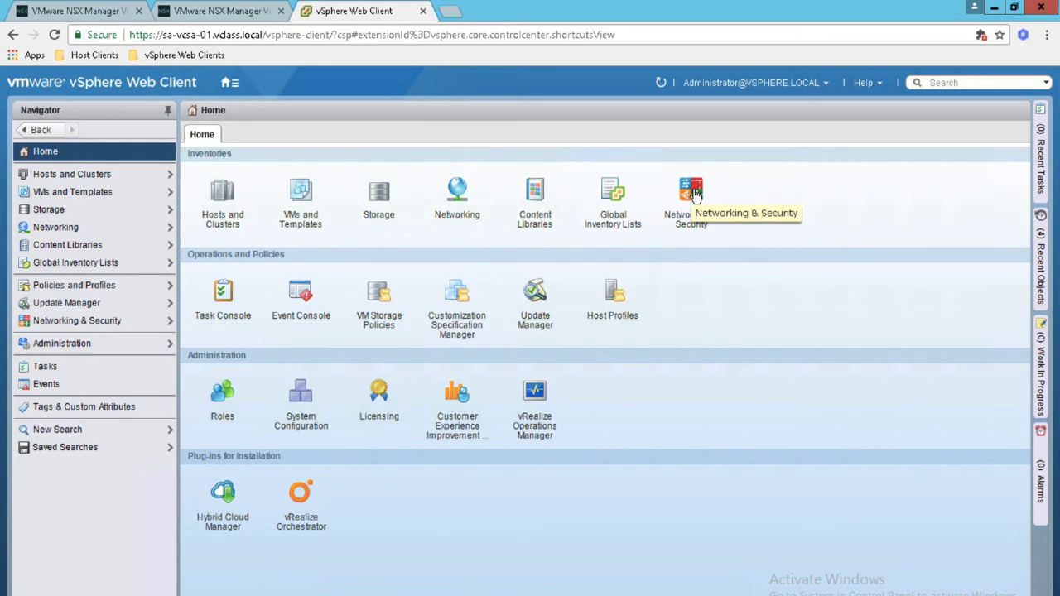
left_click(225, 15)
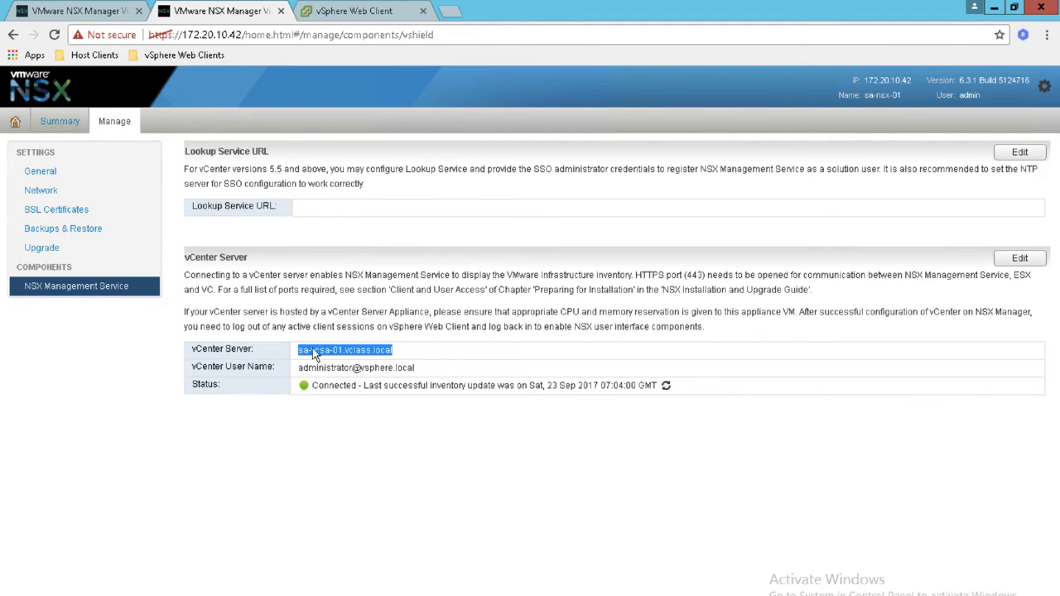
left_click(364, 13)
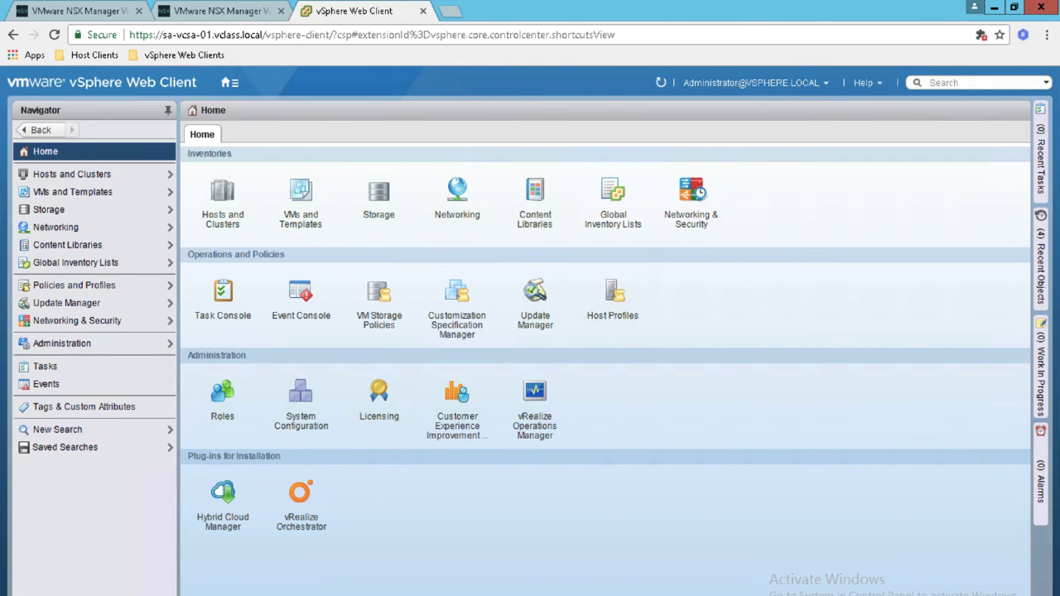
left_click(690, 199)
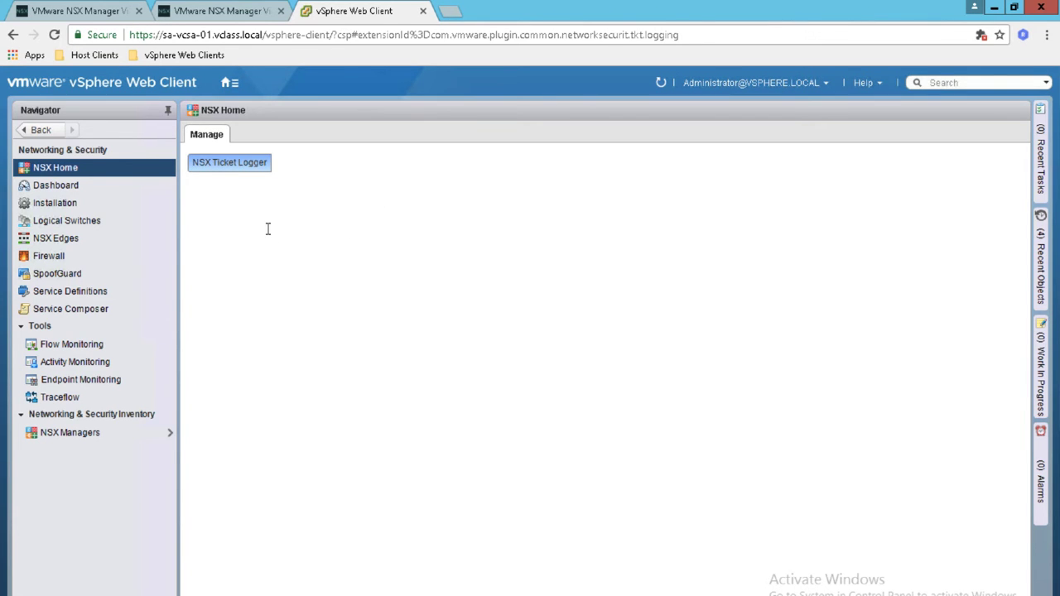
- View the Installation management page and compare the listed NSX Manager 172.20.10.42 with its own web interface
left_click(90, 204)
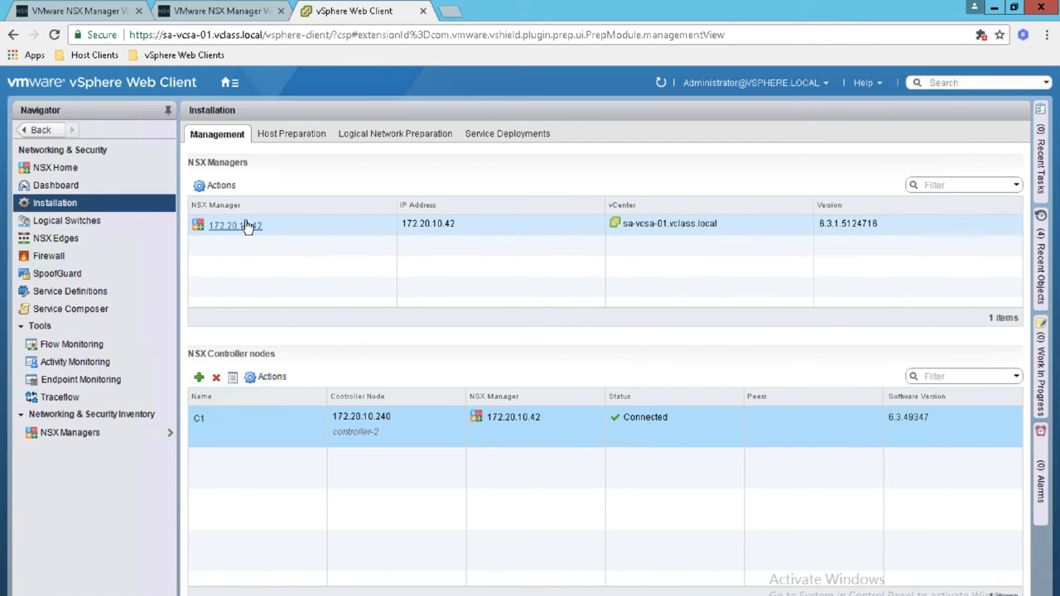
left_click(231, 13)
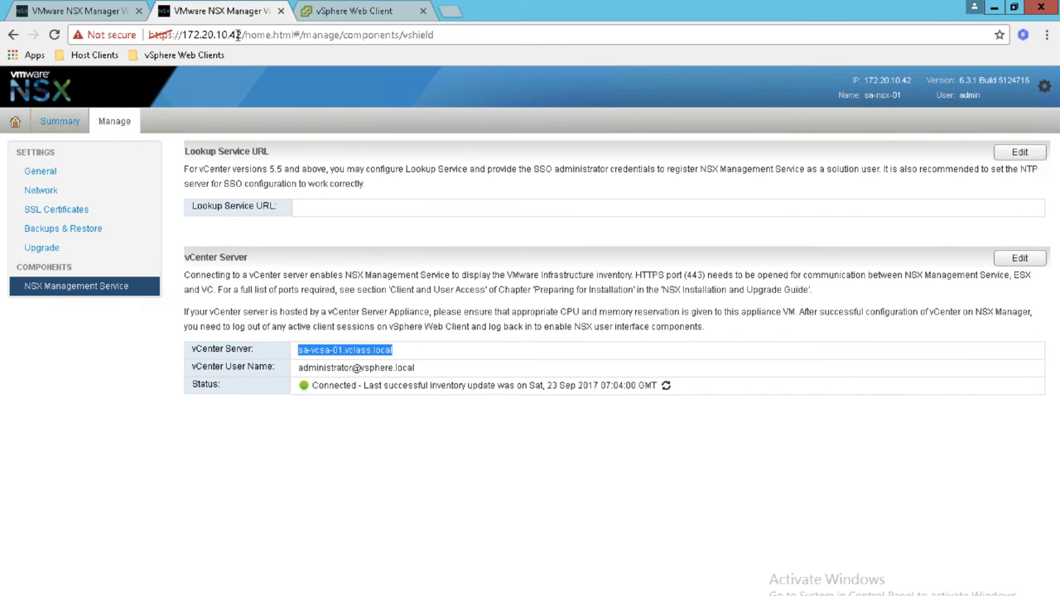
left_click(327, 15)
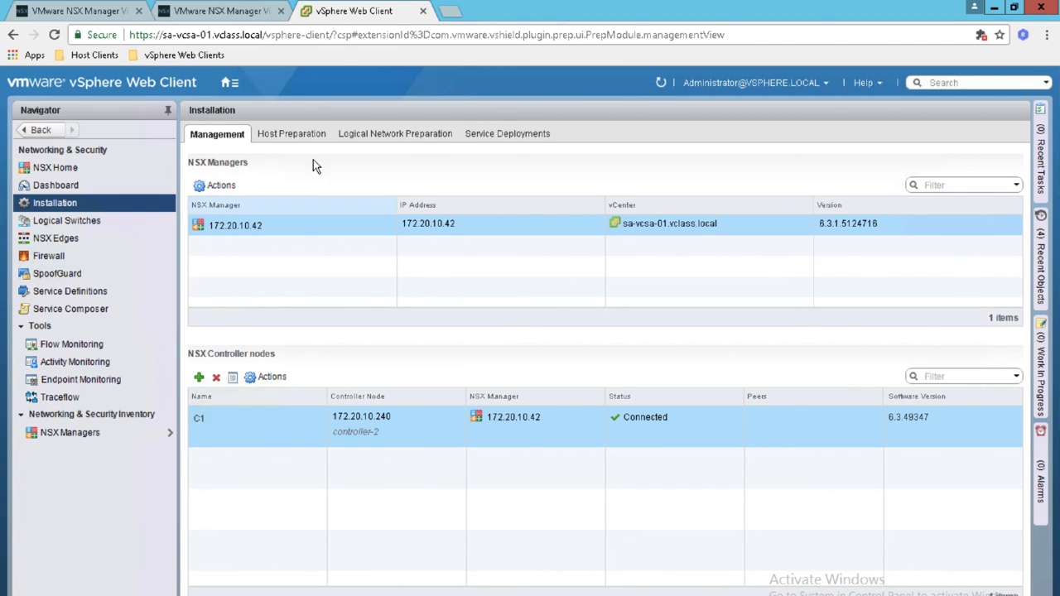
left_click(245, 220)
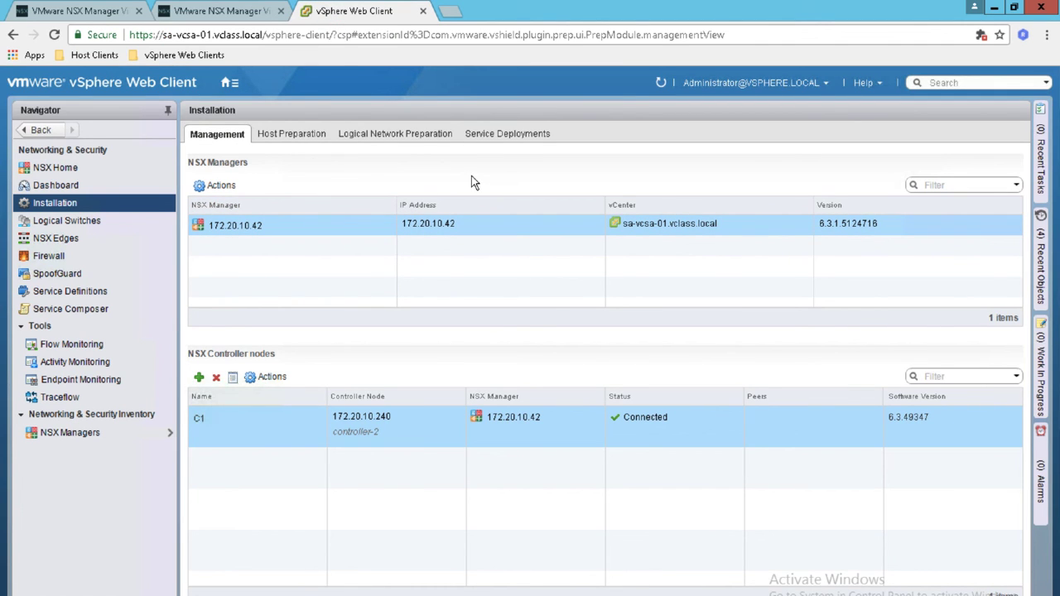